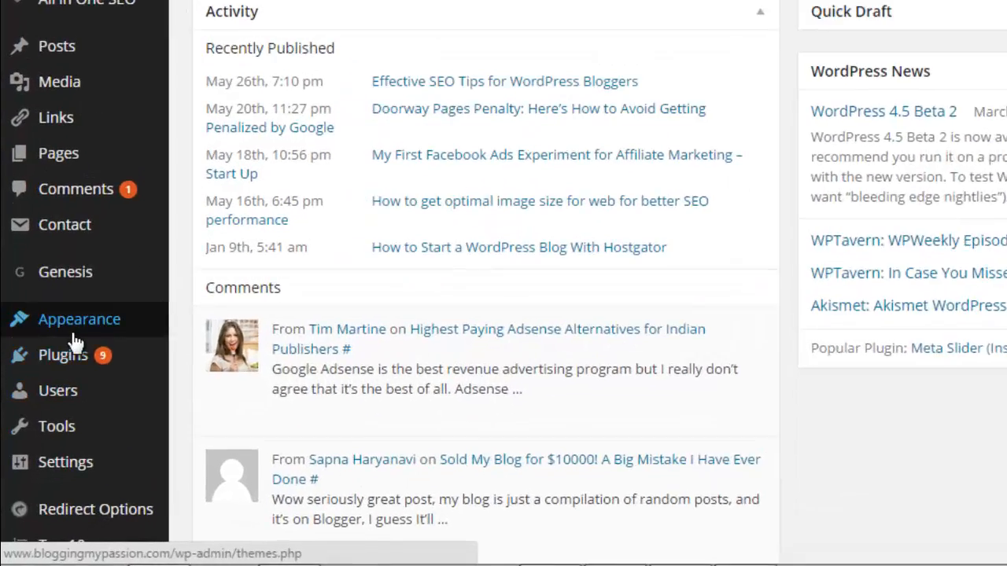
- Open the page for adding new plugins and search for "wp ultimate csv importer"
mouse_move(72, 358)
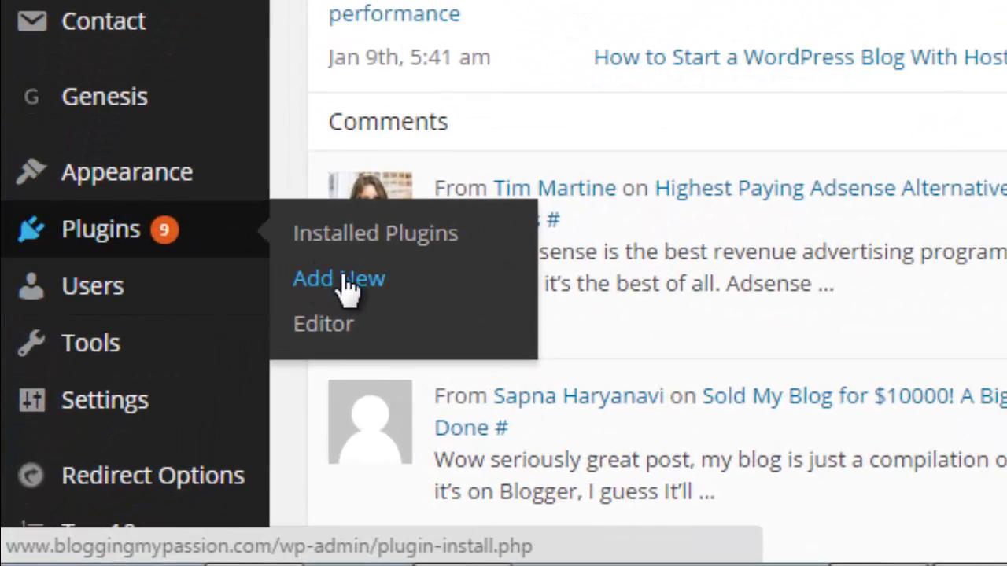
left_click(344, 283)
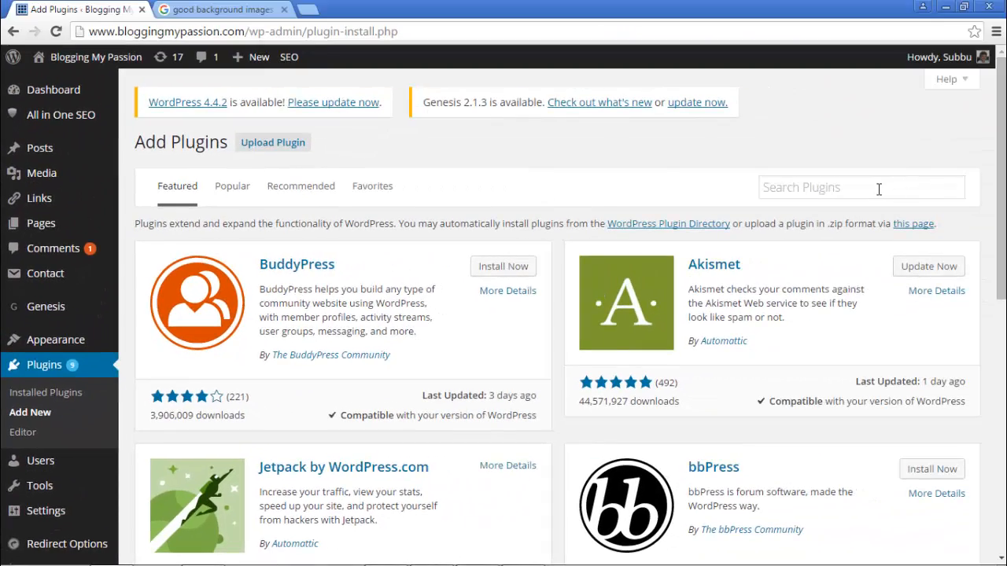
left_click(878, 189)
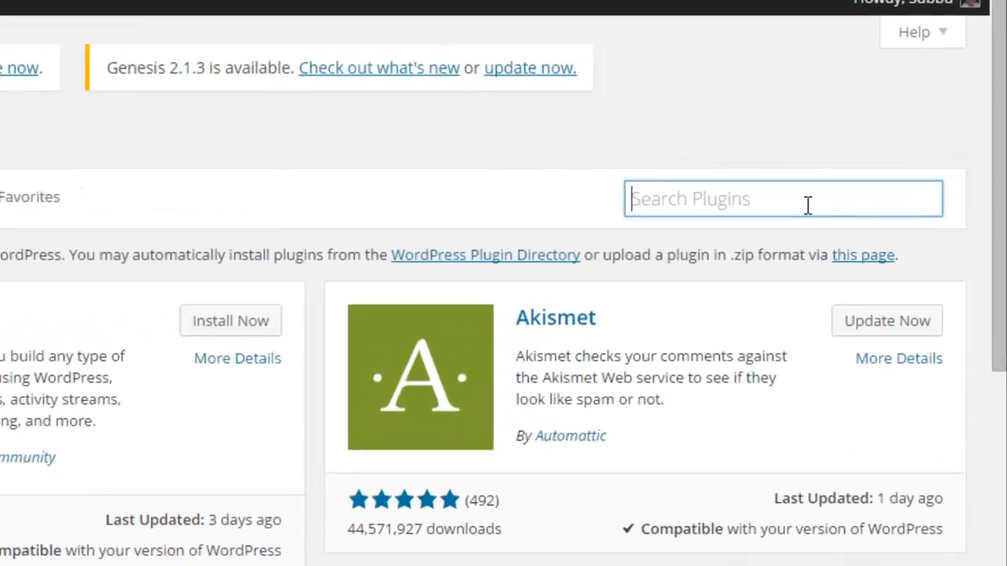
type("e[")
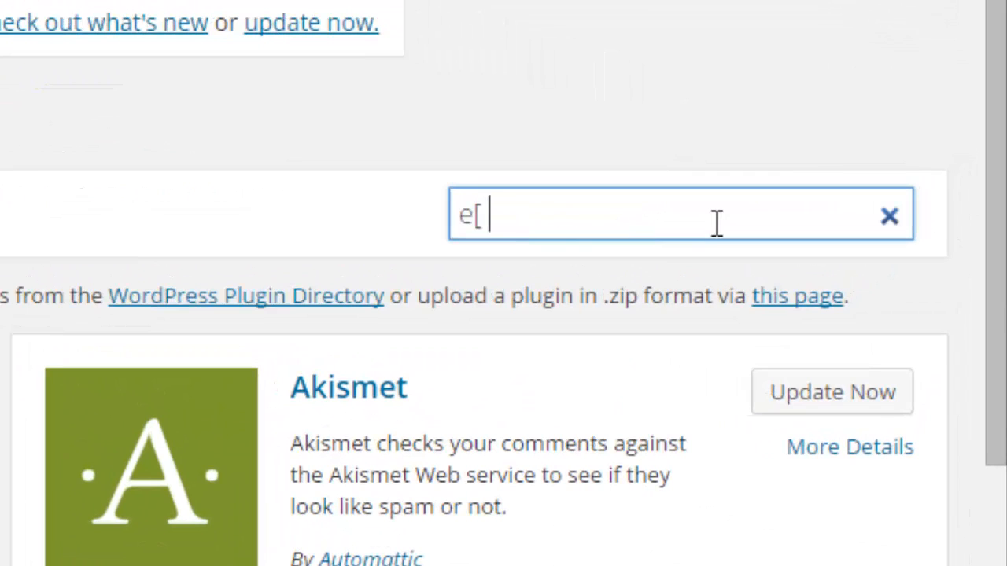
key("BackSpace")
type("wp ")
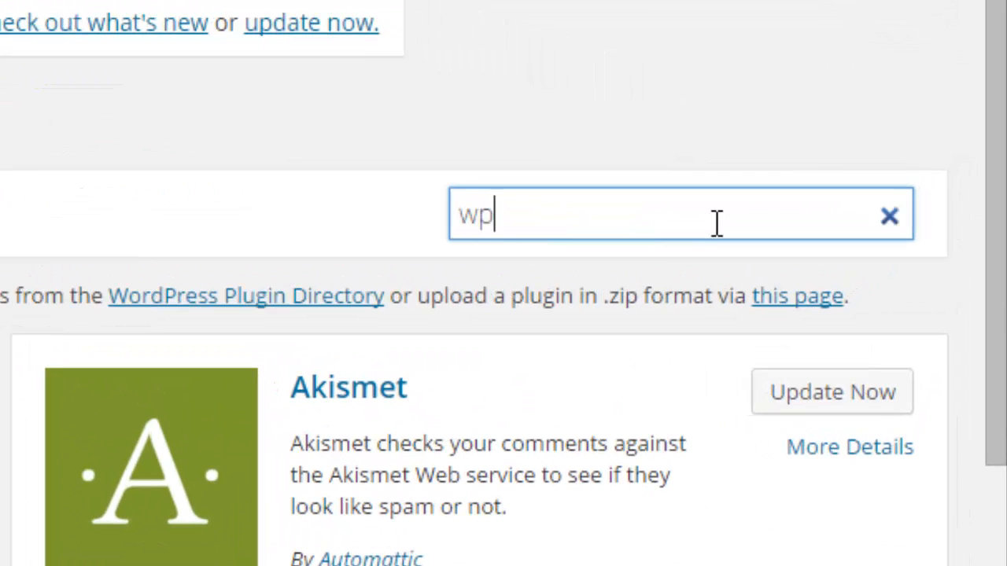
type("ult")
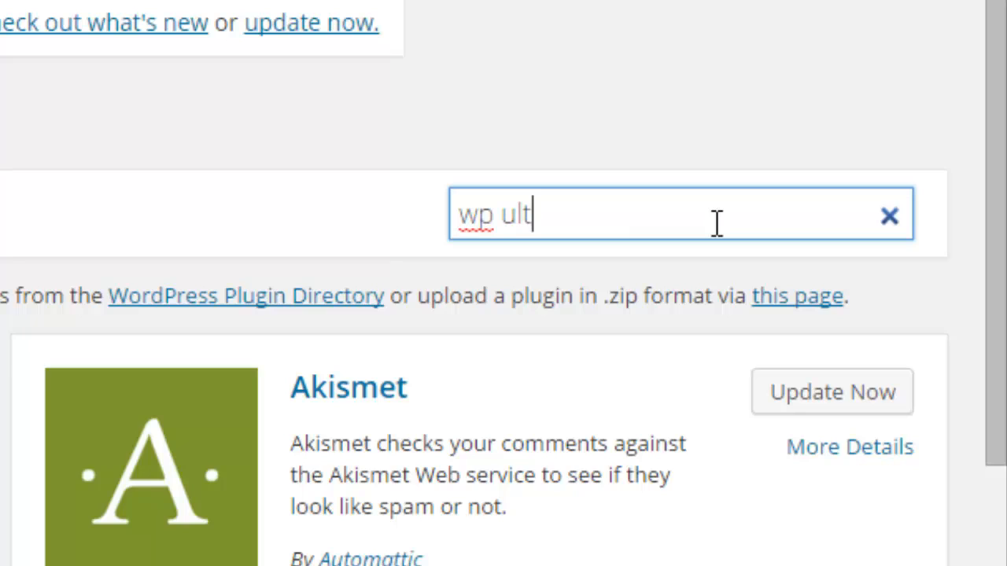
type("imate cs")
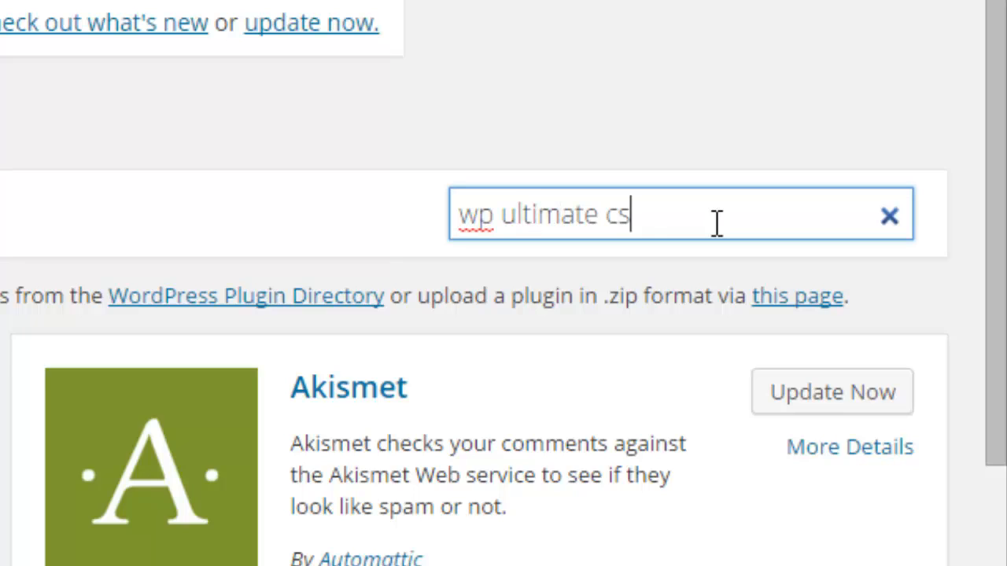
type("v importer")
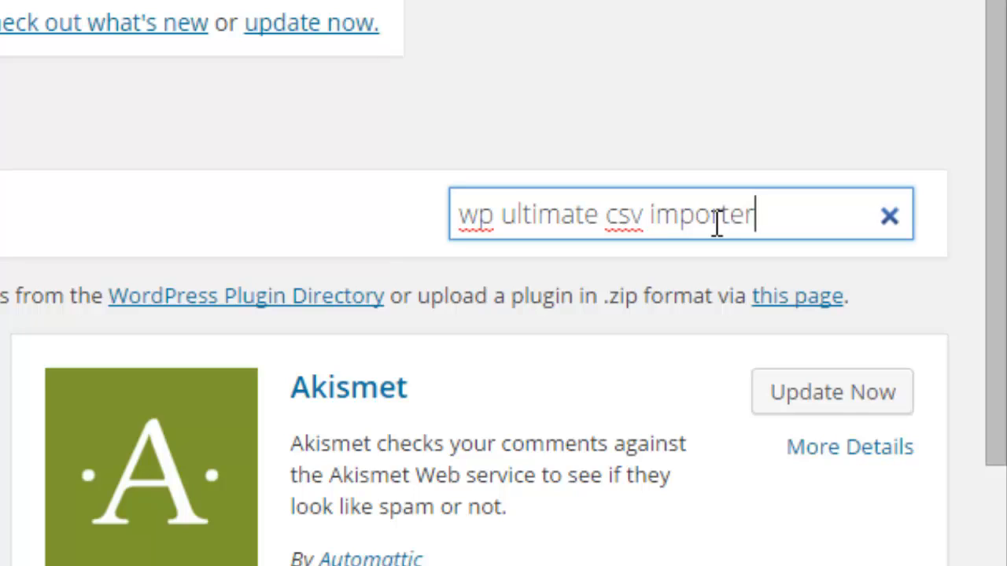
key("Return")
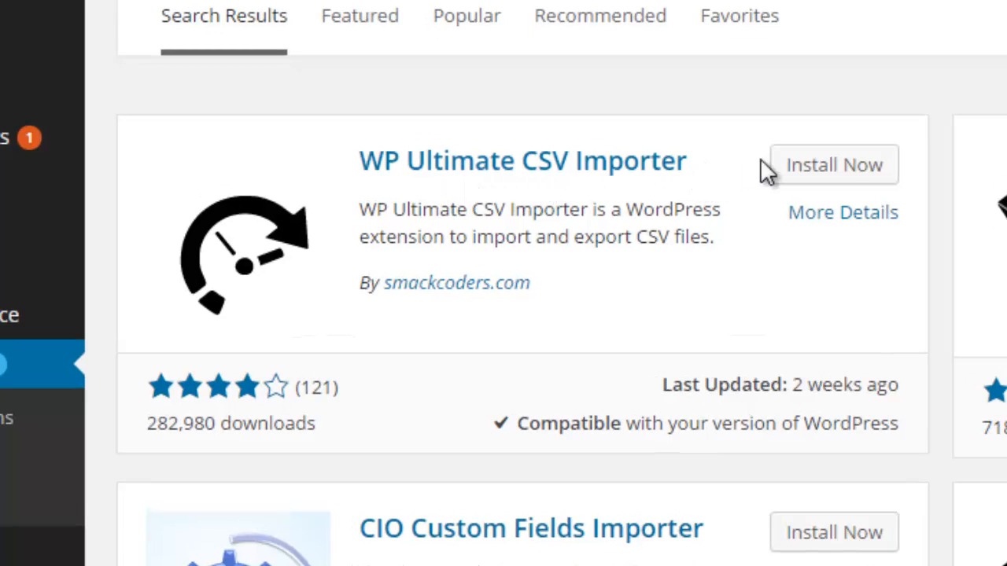
- Install the WP Ultimate CSV Importer plugin from the search results and activate it
left_click(840, 167)
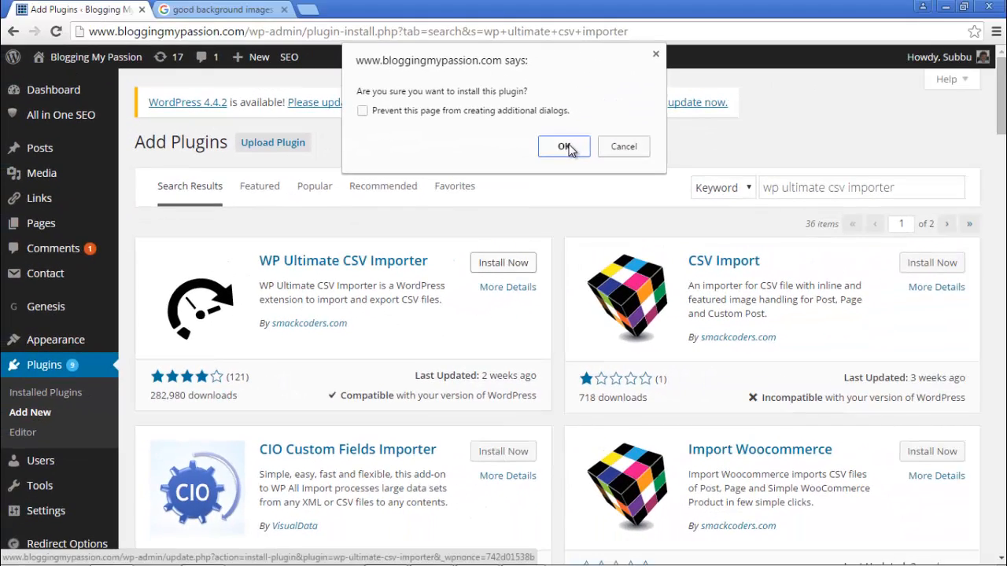
left_click(564, 147)
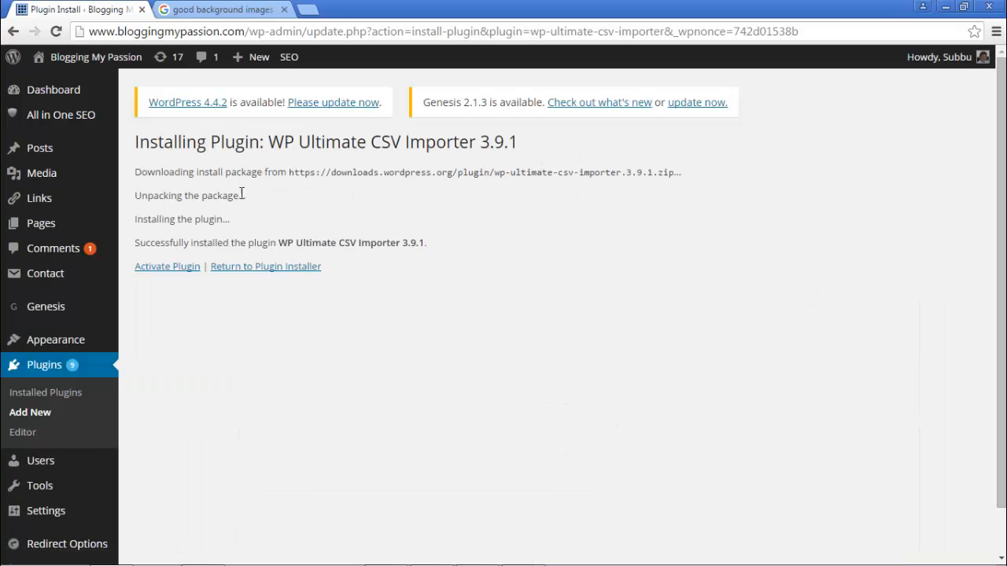
left_click(165, 269)
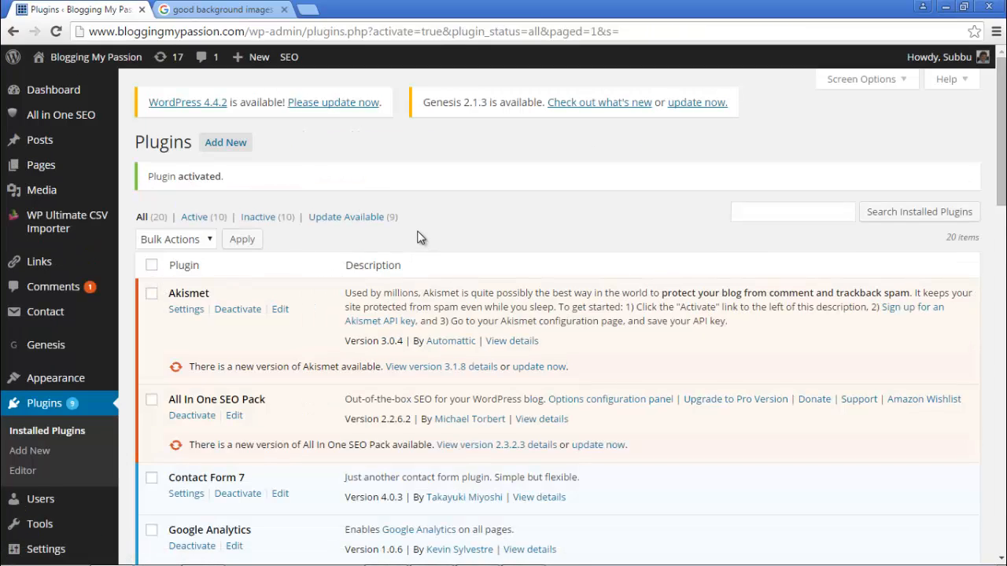
- Find WP Ultimate CSV Importer in the installed plugins list and open the plugin's dashboard
scroll(419, 237, "down", 6)
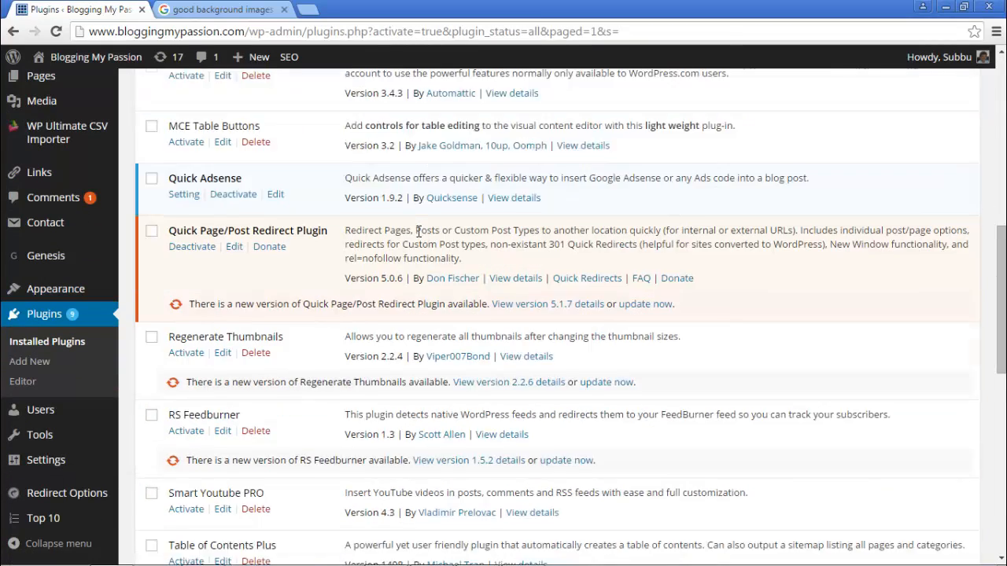
scroll(419, 237, "down", 5)
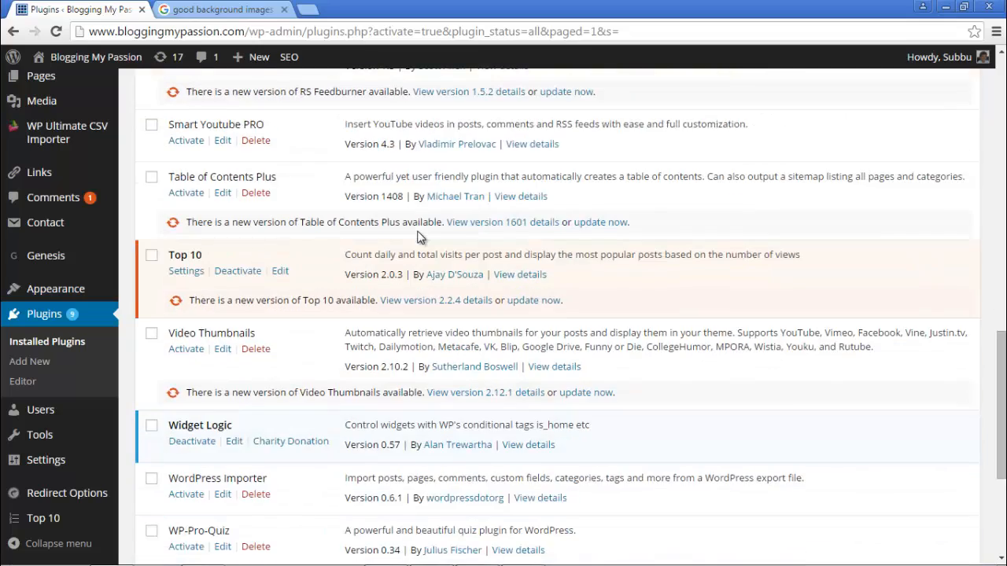
scroll(420, 237, "down", 5)
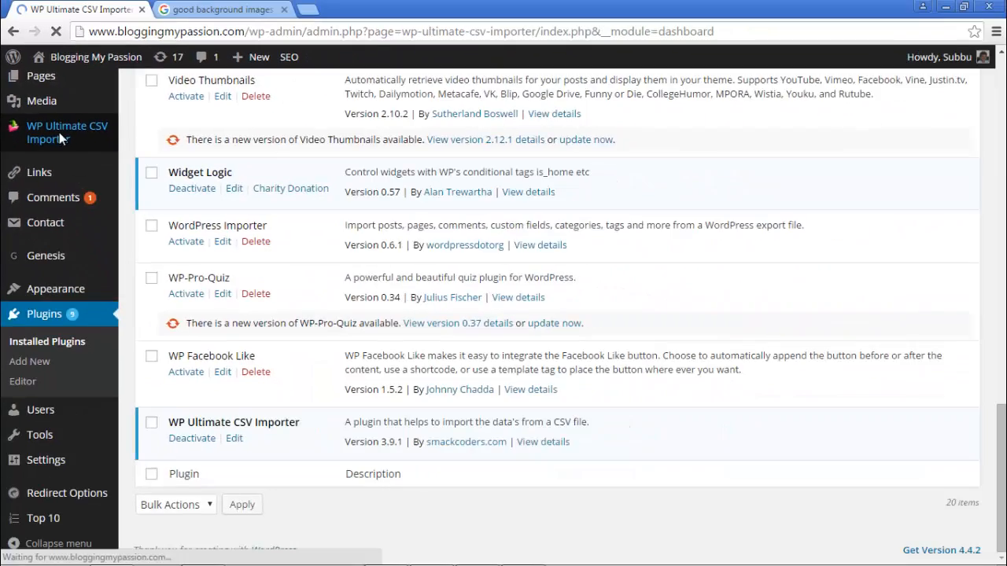
left_click(117, 181)
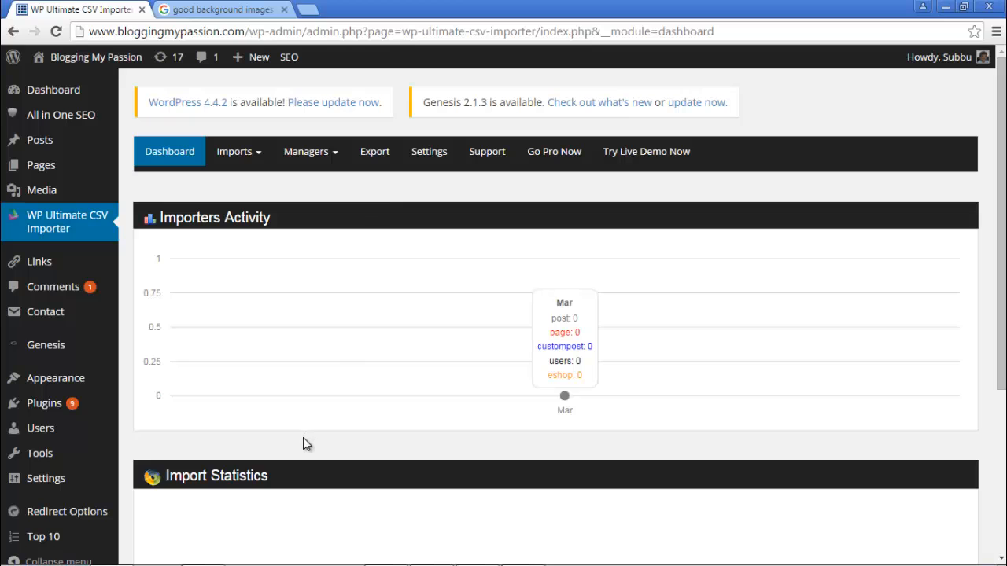
left_click(198, 559)
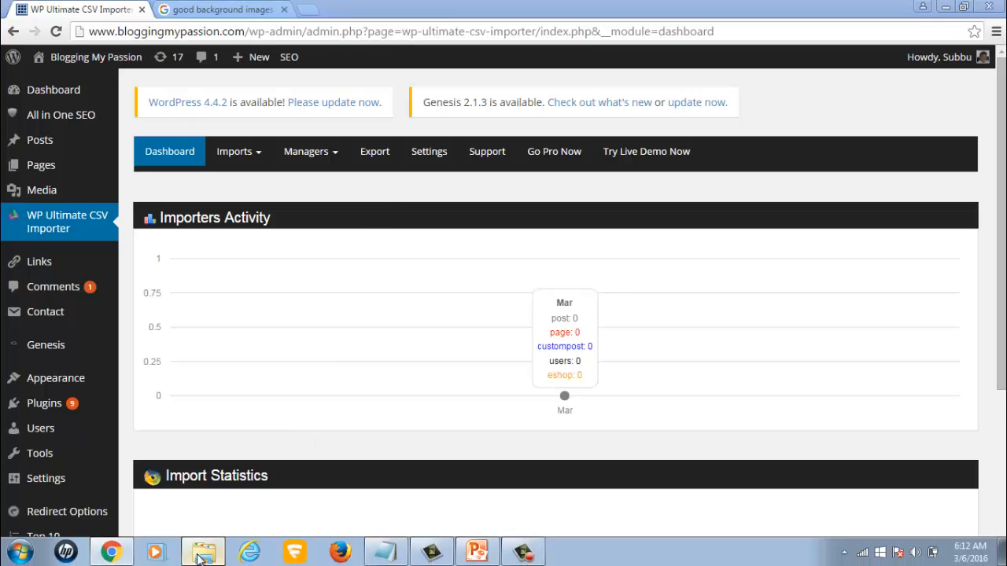
right_click(290, 173)
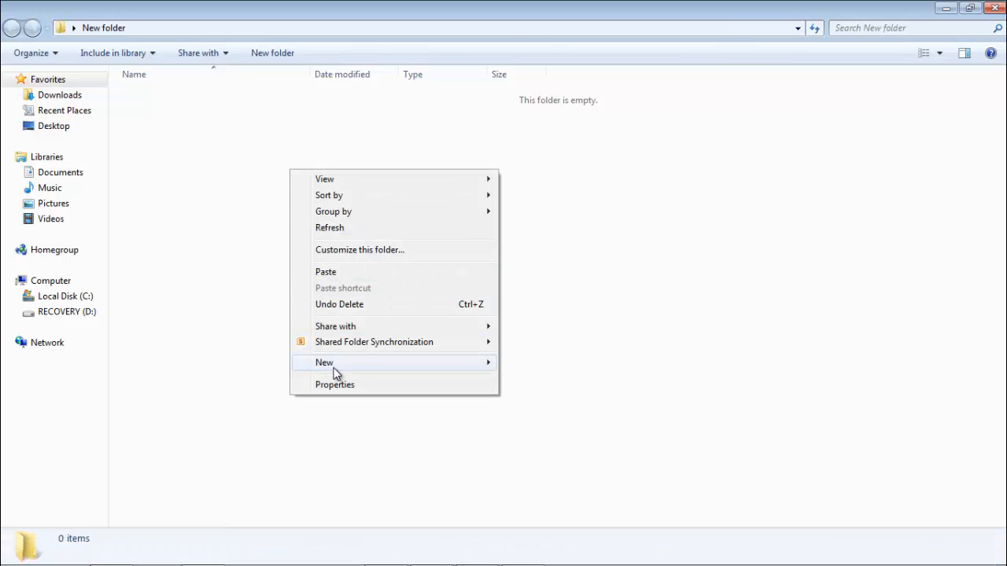
mouse_move(334, 370)
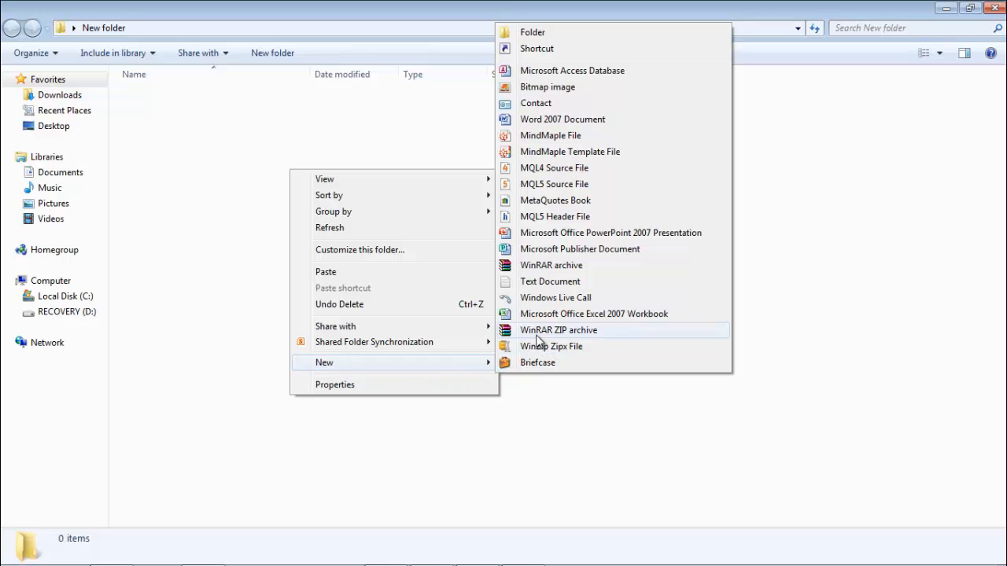
left_click(212, 238)
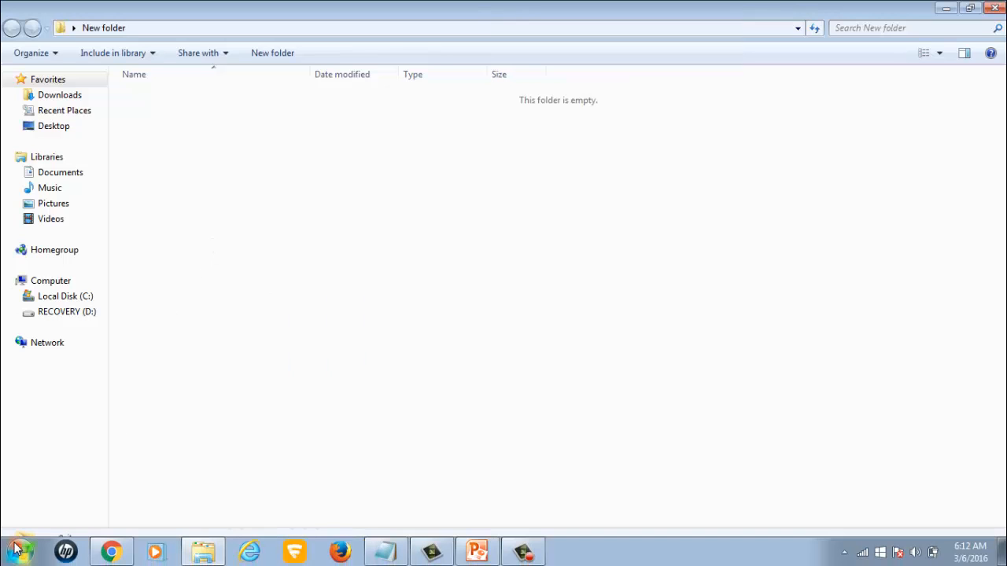
- Launch Microsoft Excel with a blank workbook and maximize its window
left_click(19, 555)
left_click(82, 235)
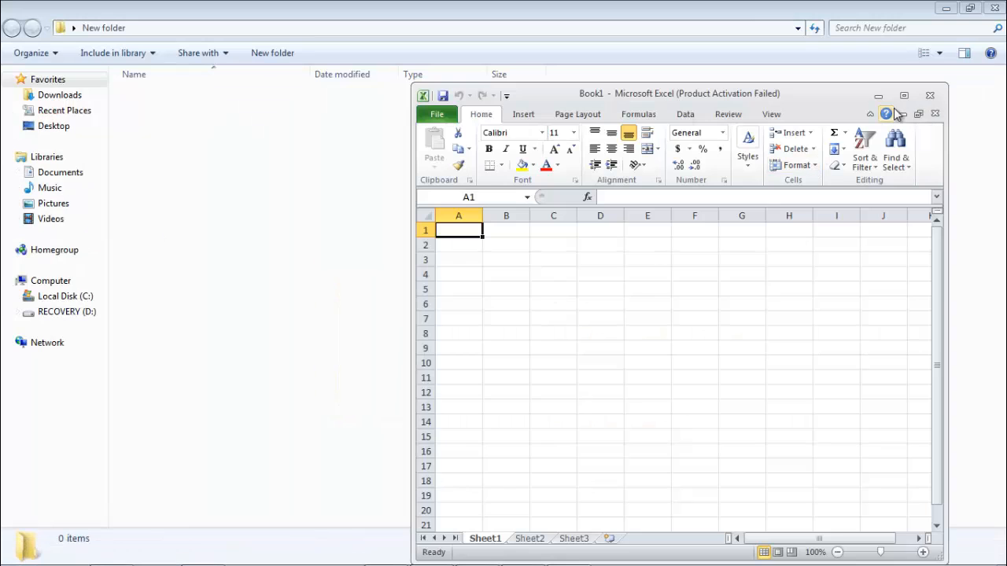
left_click(898, 99)
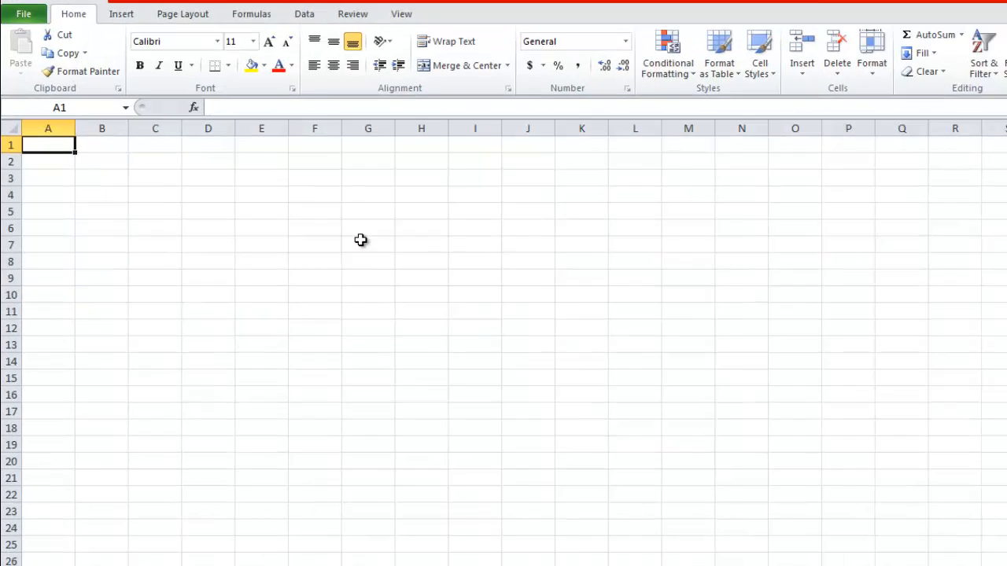
- Enter the headers Title in A1 and Description in B1, and auto-fit column B to its text
type("tit")
key("BackSpace")
key("BackSpace")
key("BackSpace")
type("Title")
key("Tab")
type("Des")
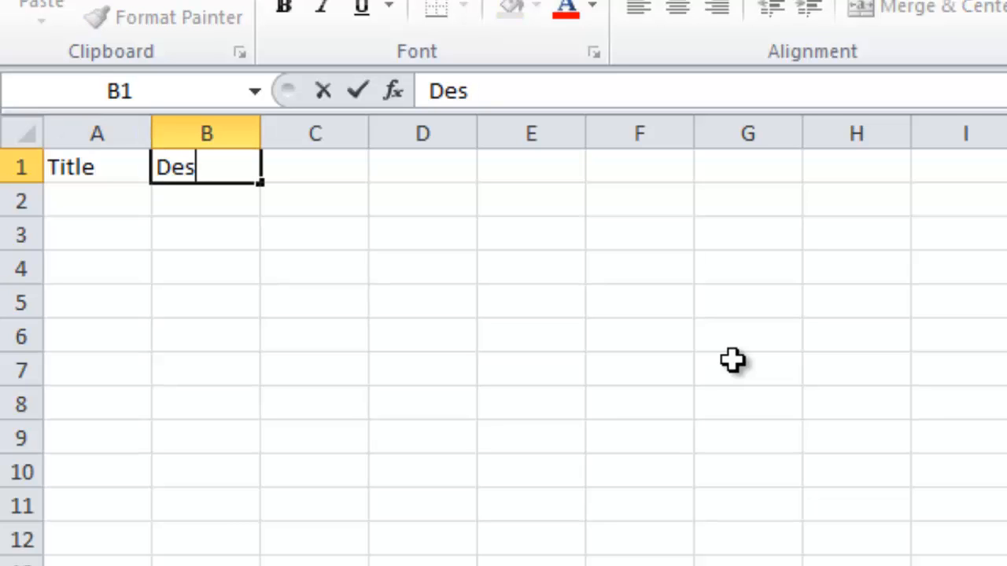
type("cription")
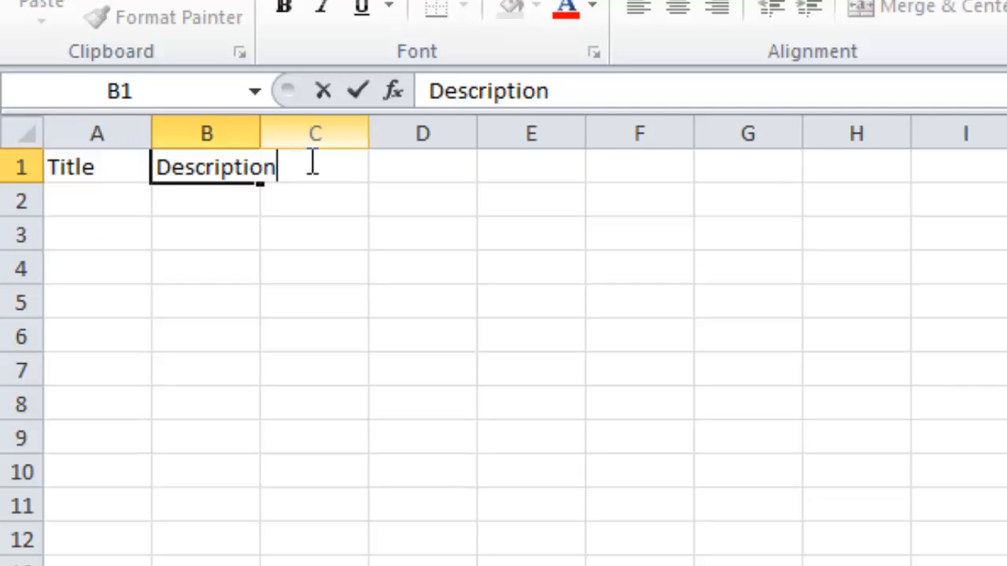
left_click(219, 196)
double_click(260, 133)
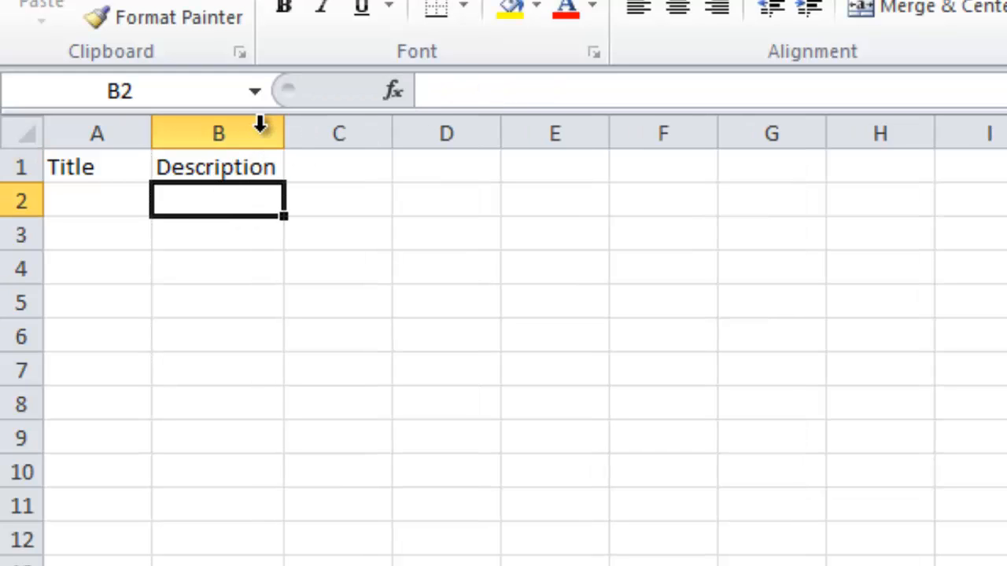
- Enter the headers Status, Categories and Tags in cells C1 to E1, and auto-fit column D to its text
left_click(321, 164)
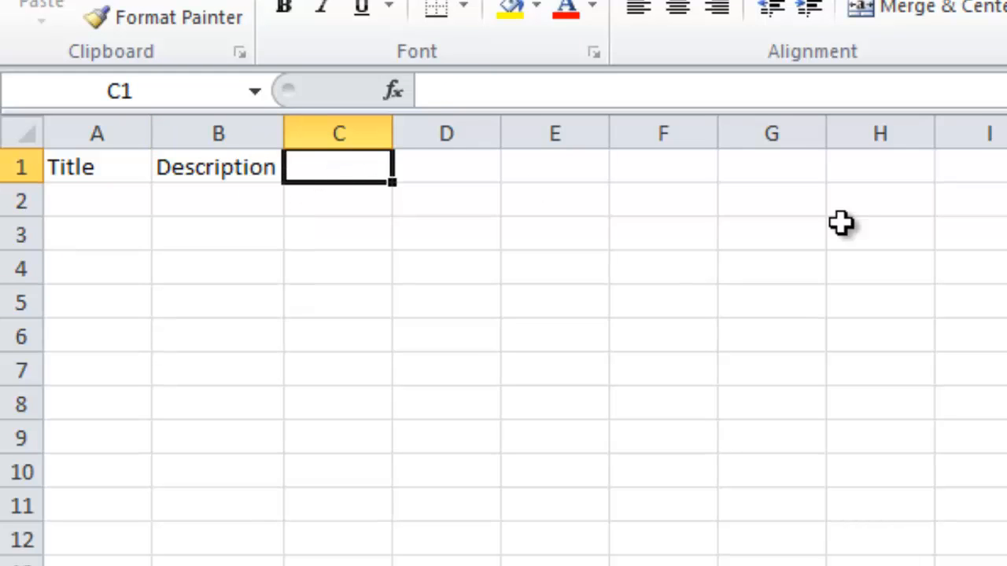
type("Status")
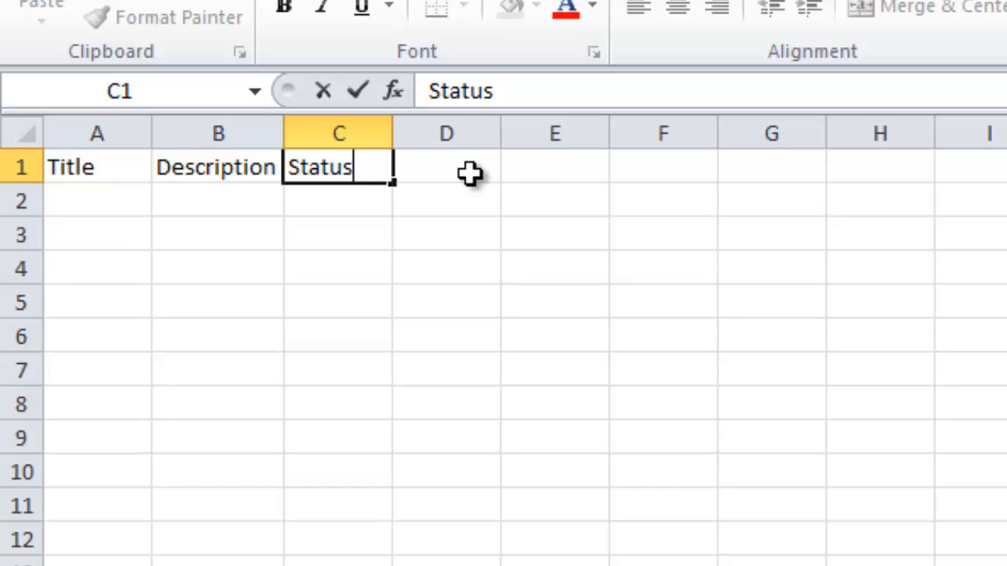
left_click(326, 203)
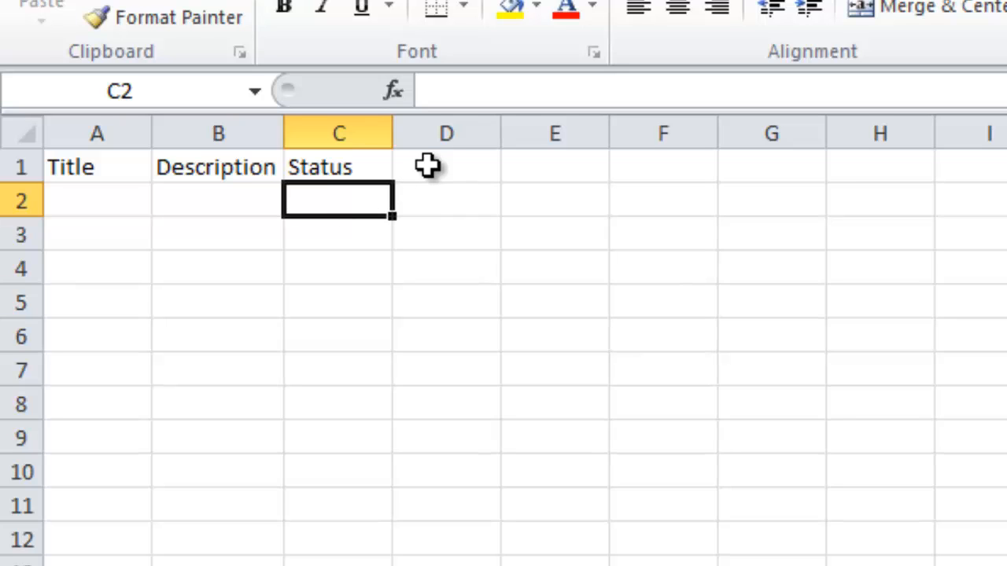
left_click(427, 165)
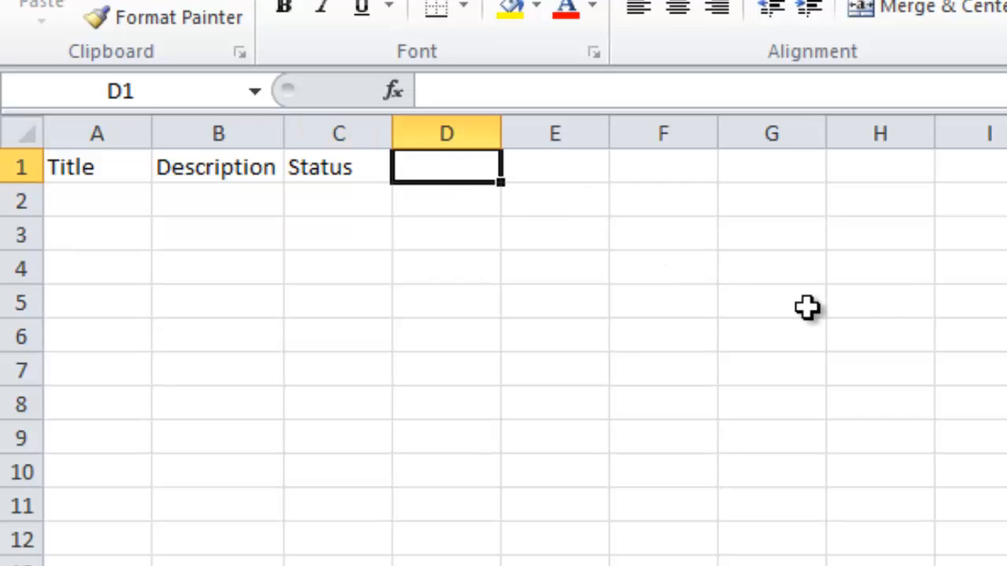
type("Categories")
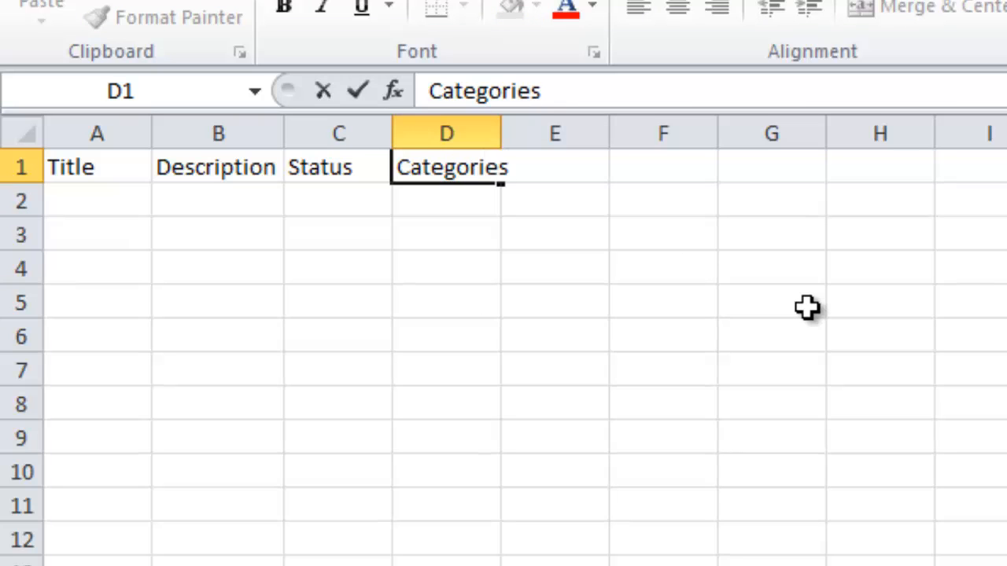
key("Tab")
type("Tags")
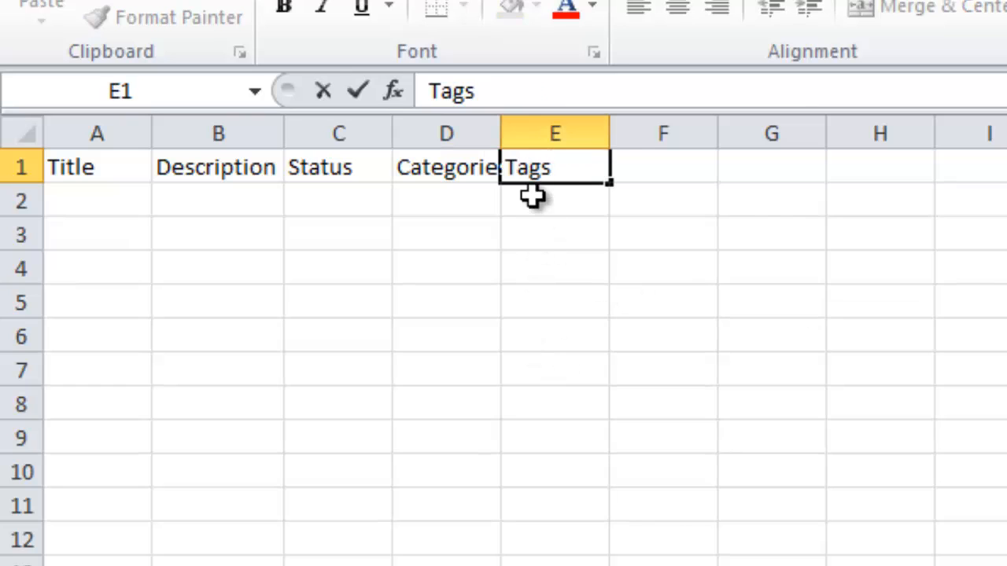
double_click(501, 126)
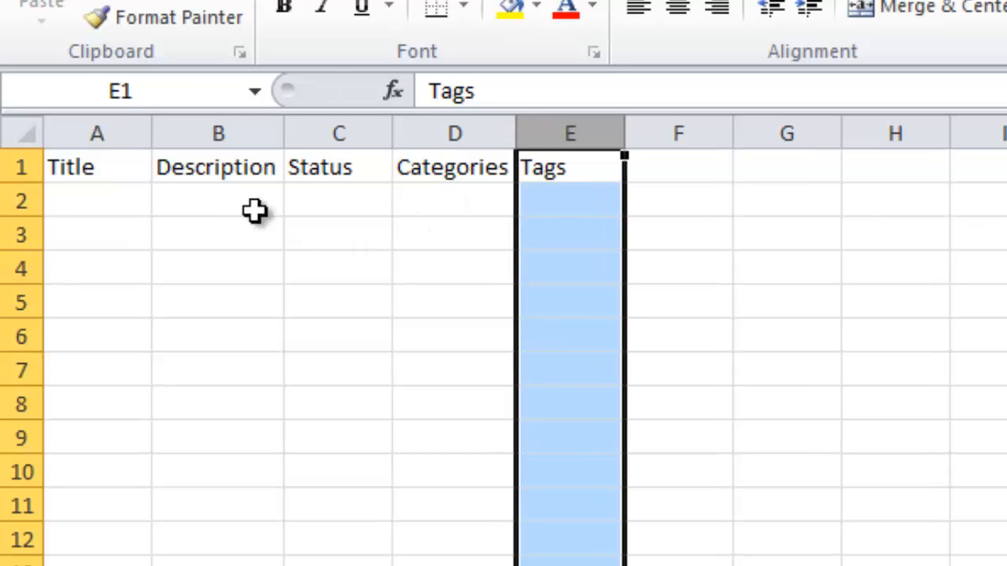
- Widen the Title and Description columns to several times their current width
left_click(78, 198)
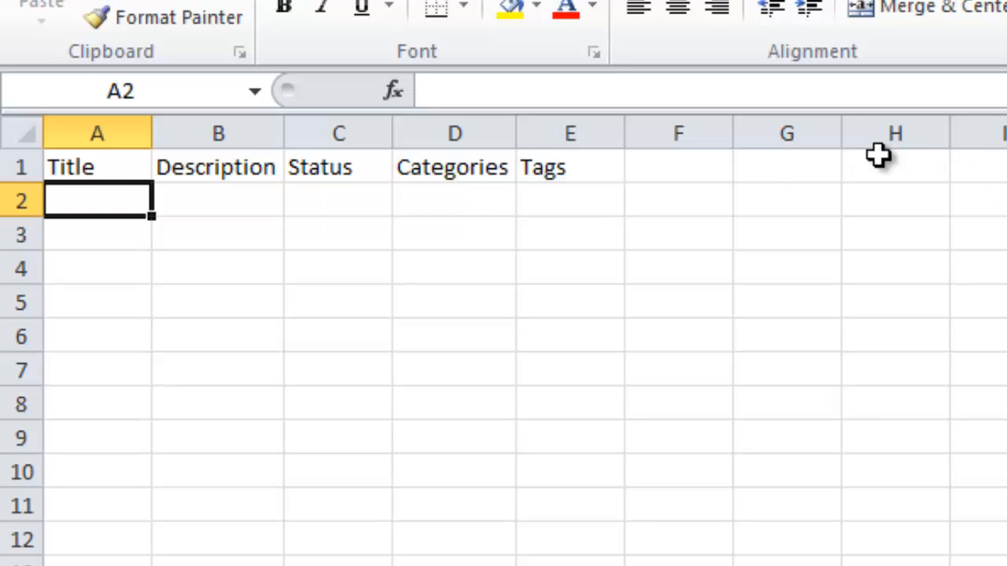
left_click_drag(151, 143, 474, 164)
left_click_drag(604, 138, 978, 126)
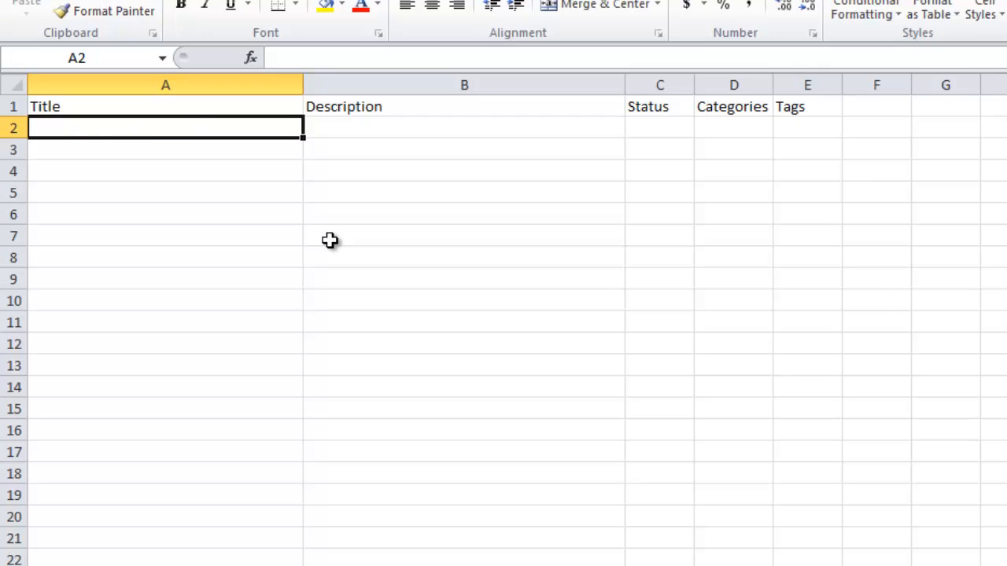
- Enter the title "Test WP Ultimate CSV Importer - Test1" in cell A2
type("Test W")
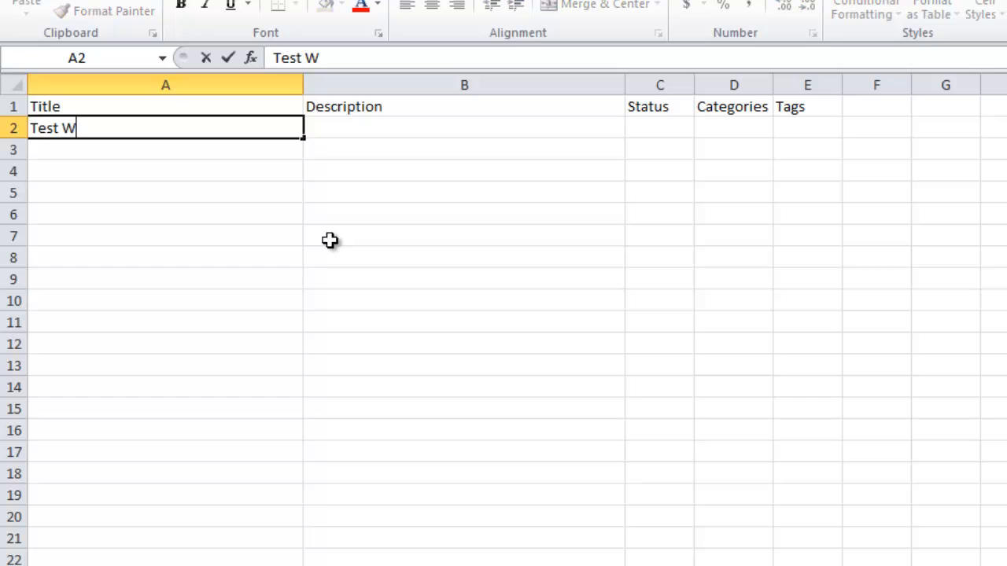
type("P Ultimate ")
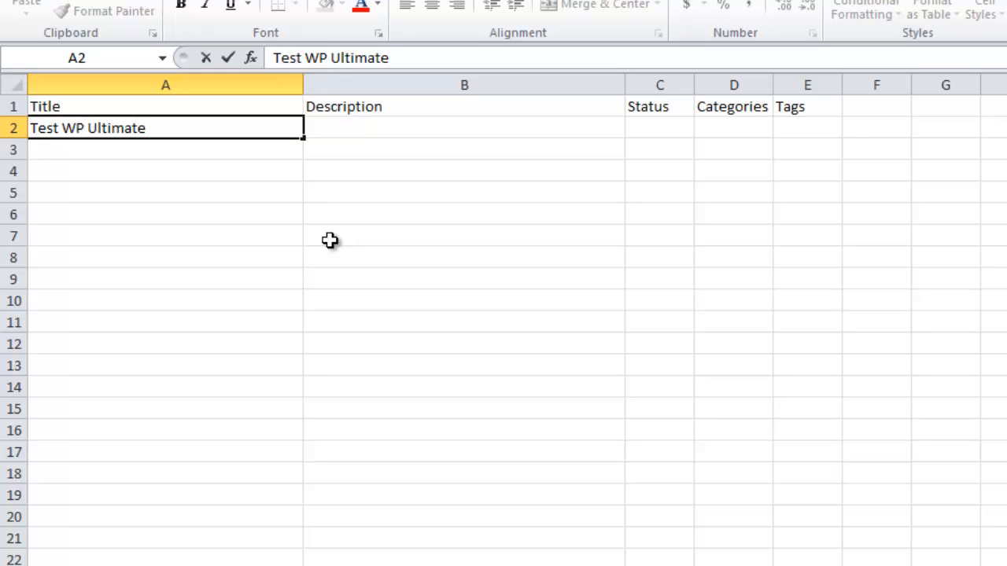
type("CSV Importer -")
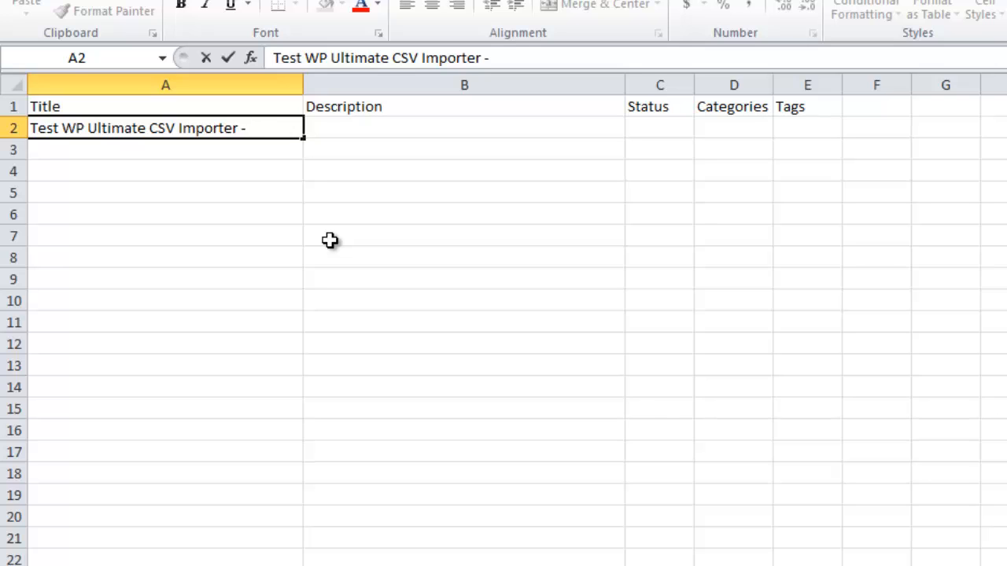
type("Test1")
key("Tab")
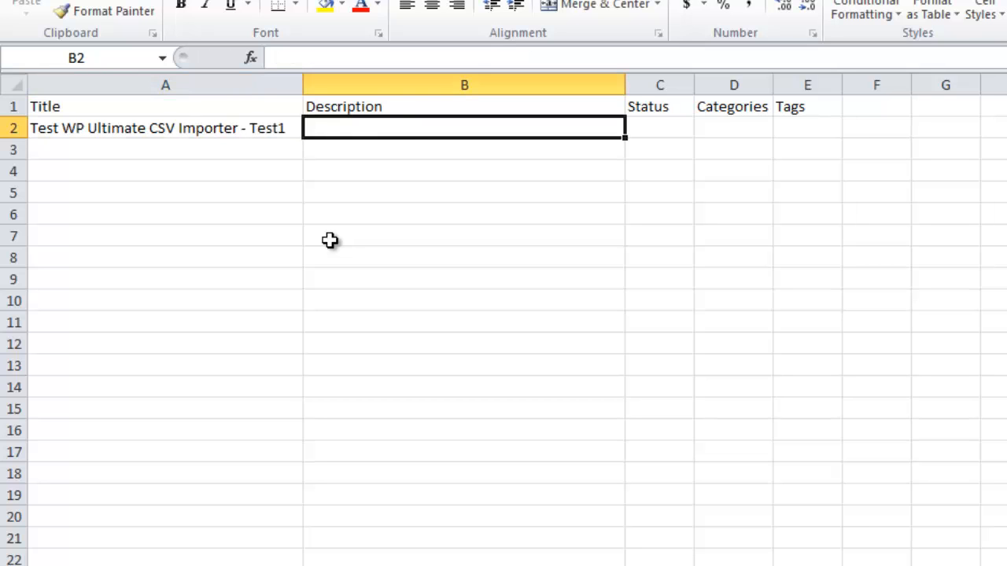
- Enter the description "This is test for WP Ultimate CSV Importer" in cell B2
type("This is")
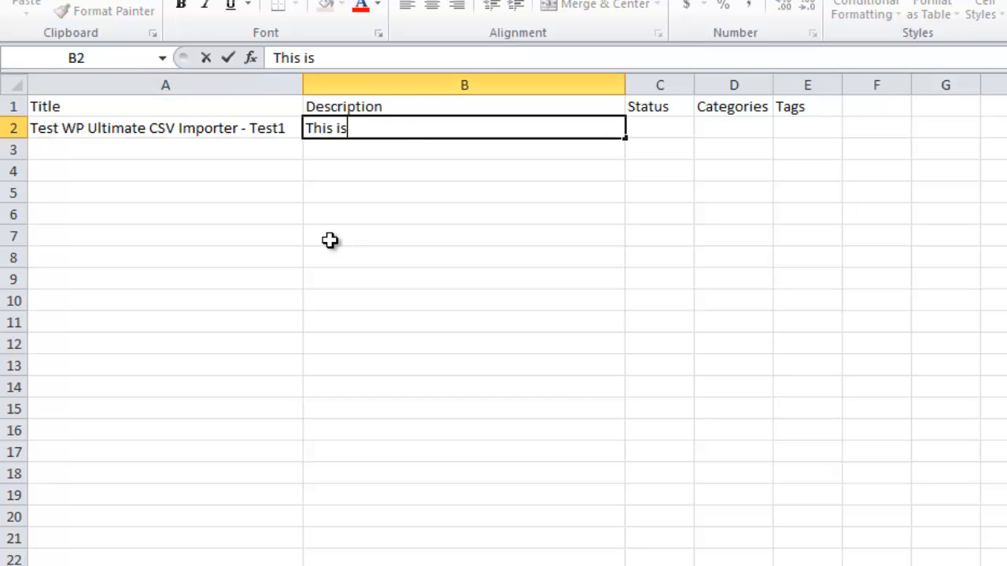
type(" test for ")
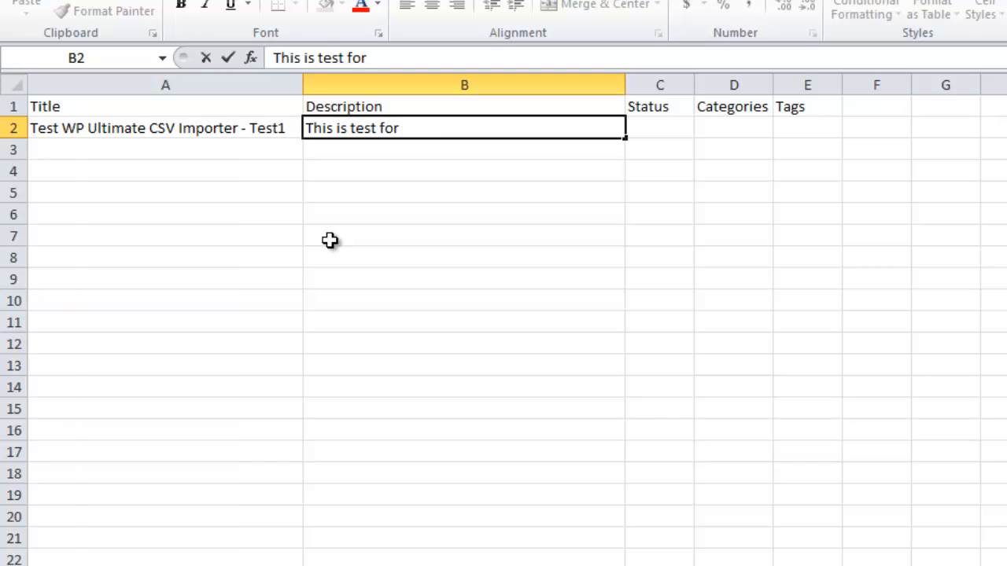
type("WP Ultimate CSV Impo")
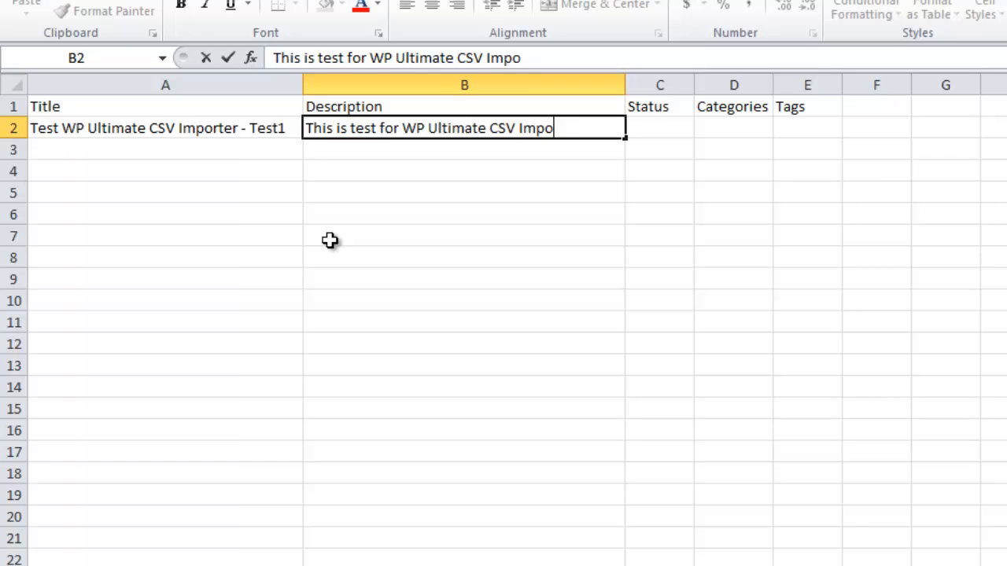
type("rter")
key("Tab")
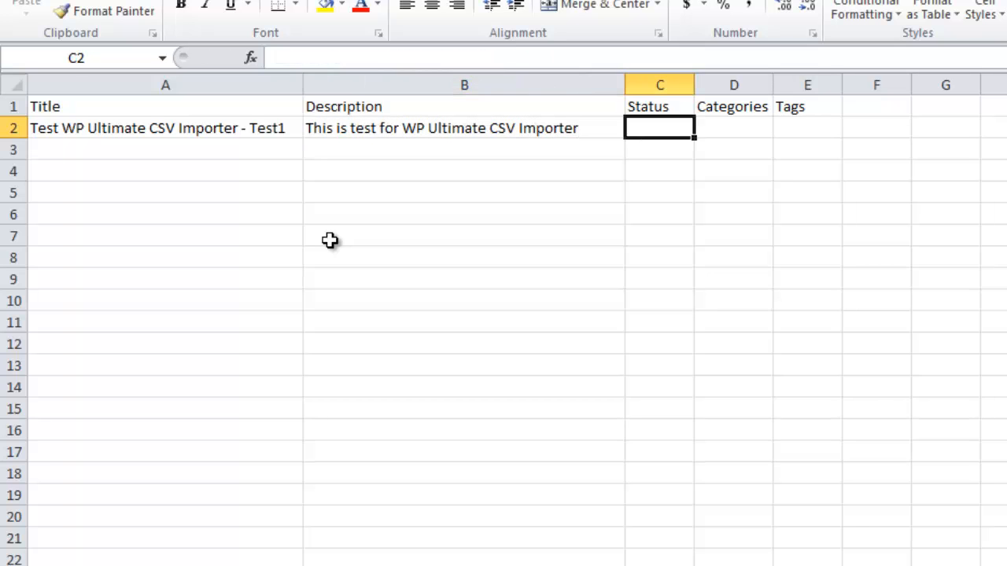
- Enter the status Draft in C2 and the category WPUCSVI in D2
type("Draft")
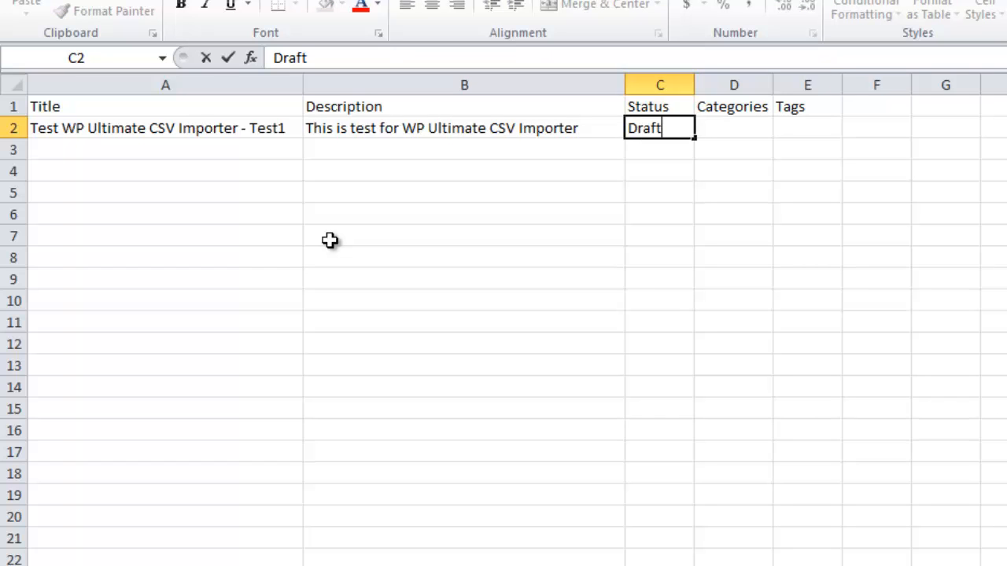
left_click(662, 151)
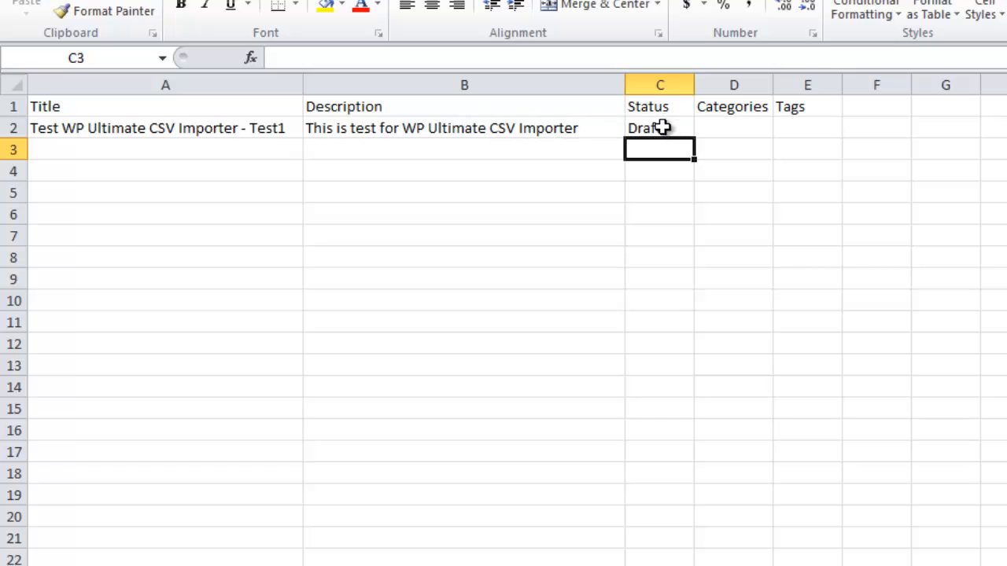
left_click(730, 131)
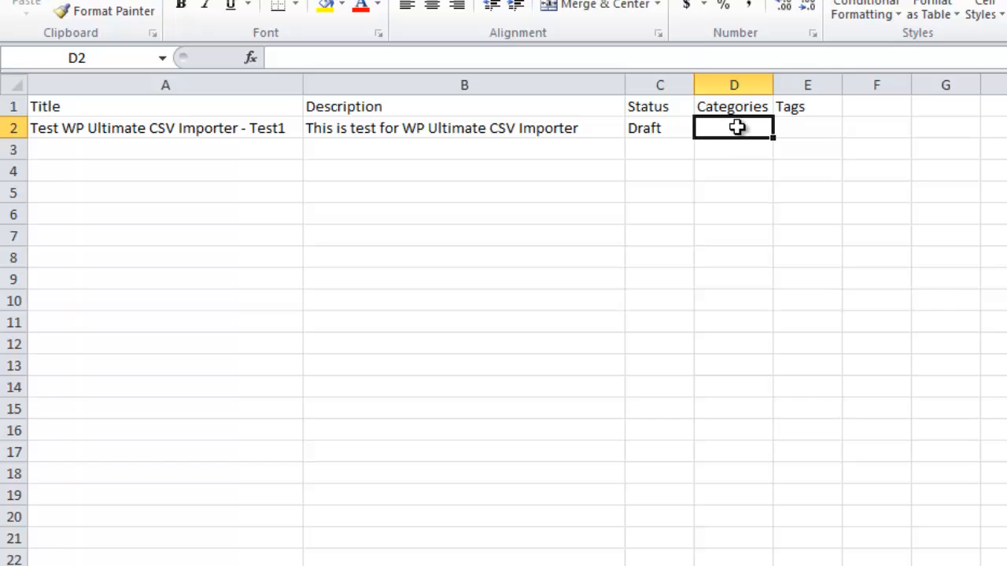
type("WP")
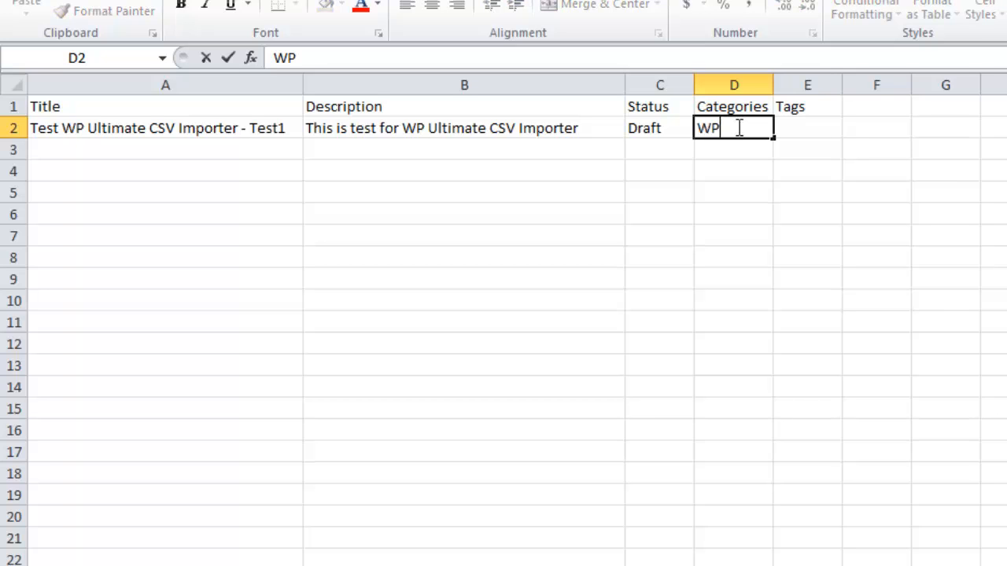
type("UCSV")
- Widen the Tags column to about three times its width and enter "test1, test 2" in cell E2
left_click(846, 85)
left_click_drag(842, 93, 973, 103)
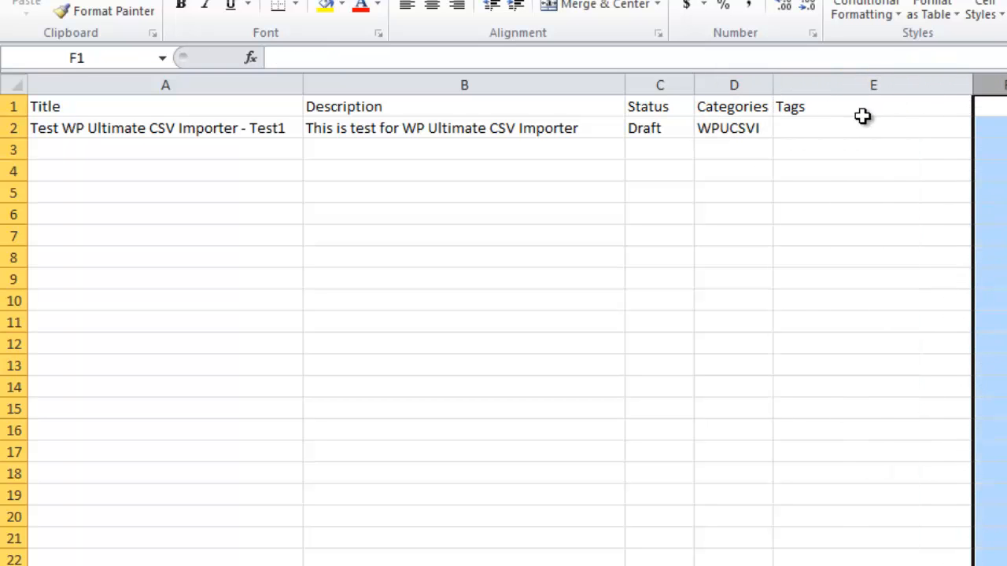
left_click(858, 127)
type("tes")
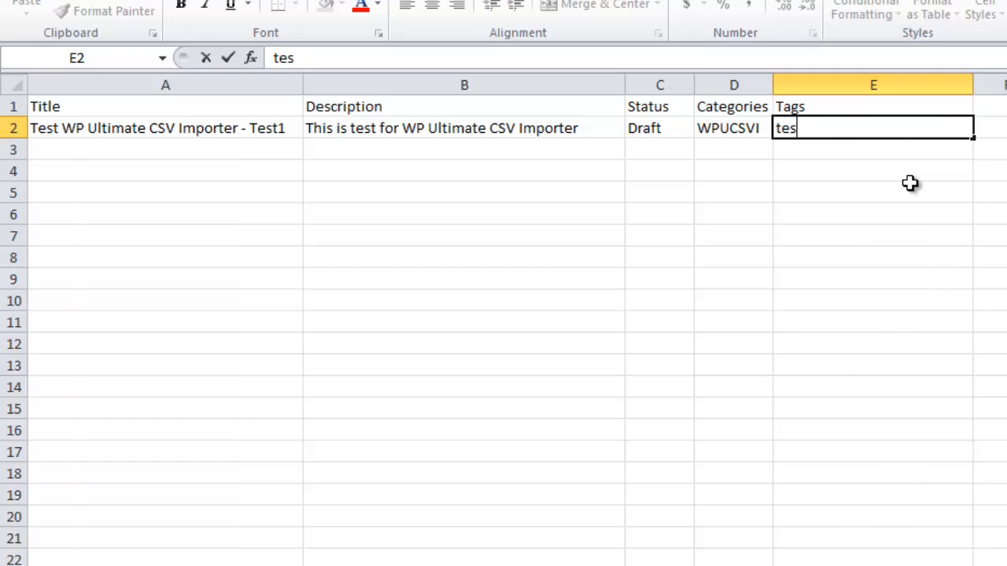
type("t1, test 2")
key("Left")
key("Right")
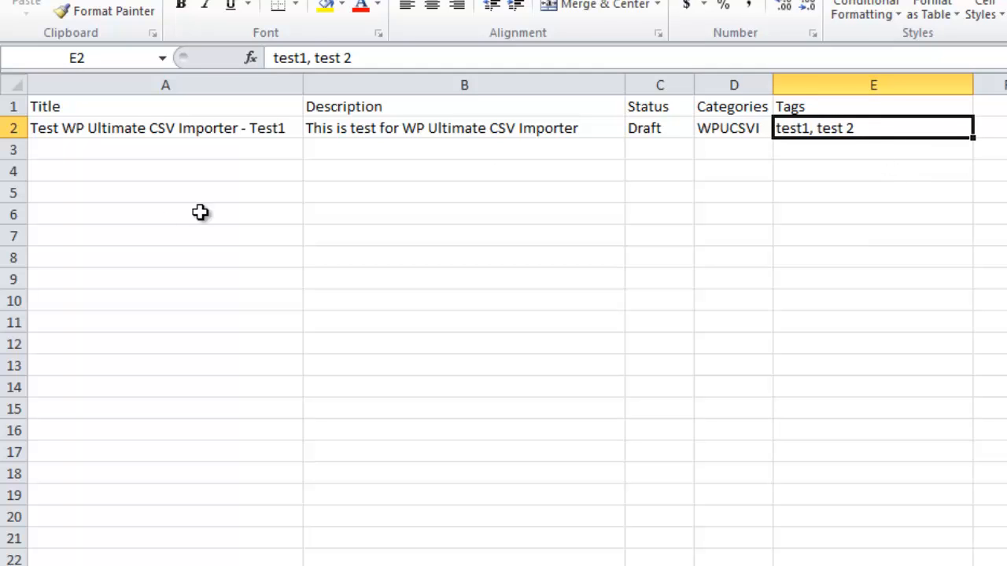
- Copy the post data in cells A2 to E2 into row 3
left_click(80, 151)
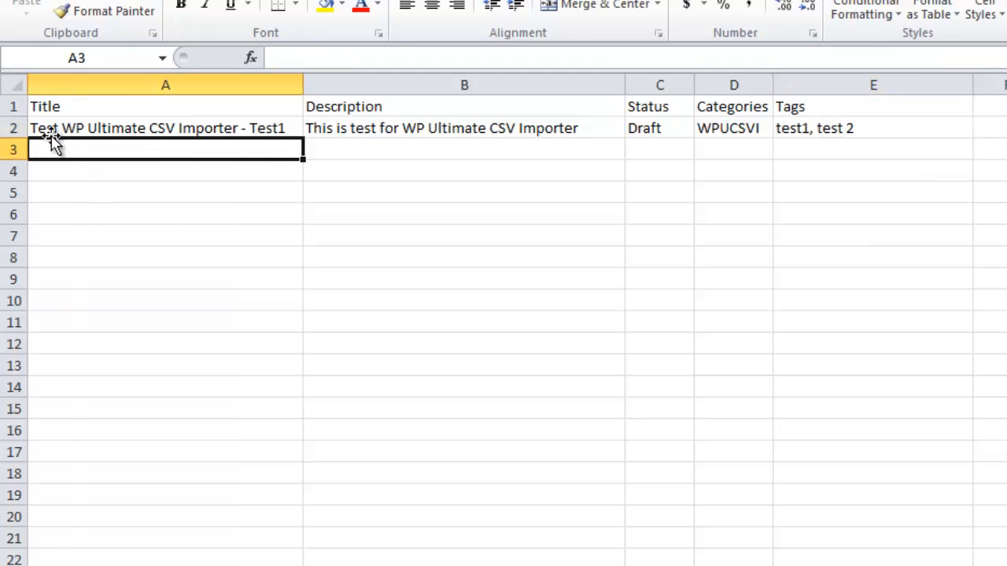
left_click(48, 128)
left_click_drag(236, 126, 820, 122)
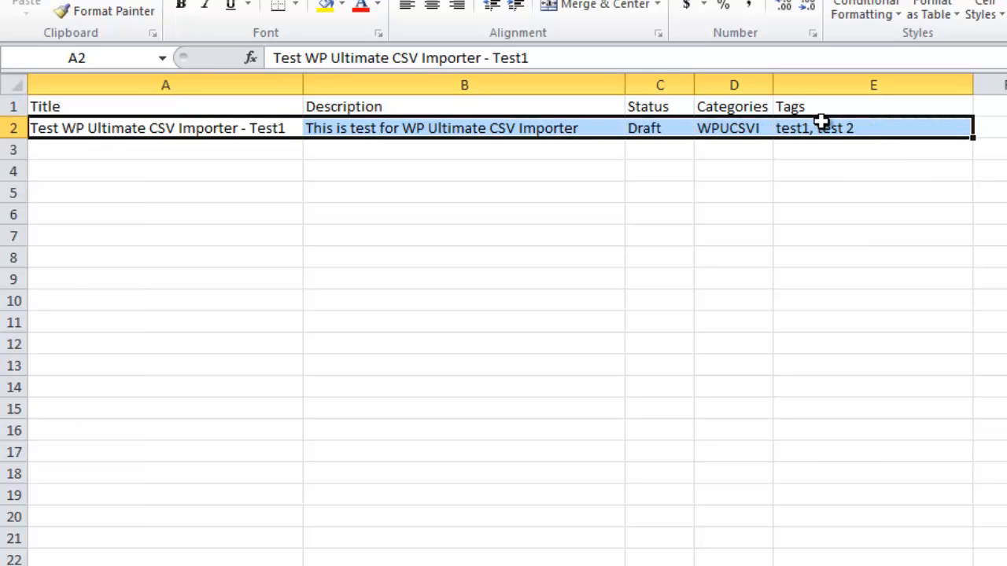
key("ctrl+c")
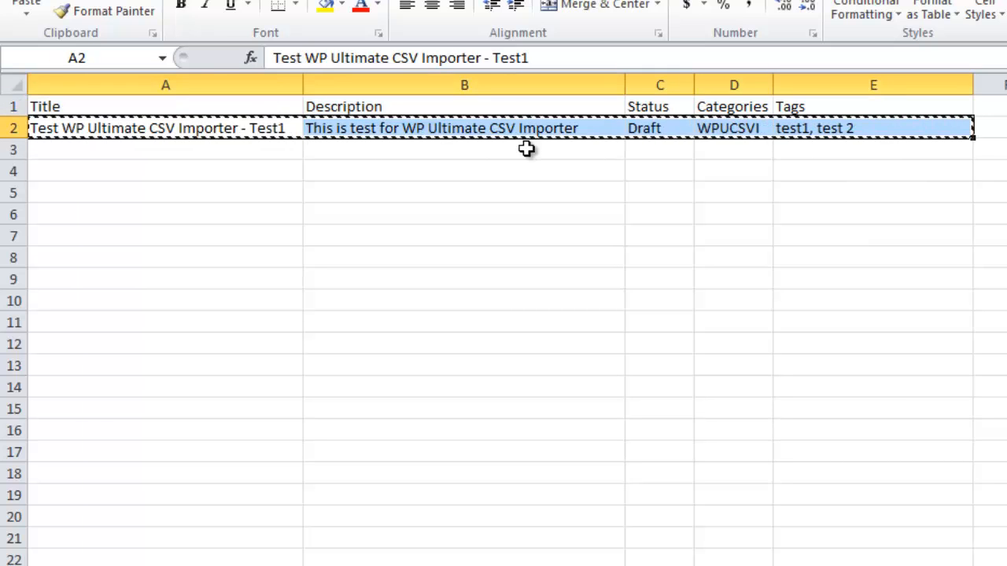
left_click(201, 145)
key("ctrl+v")
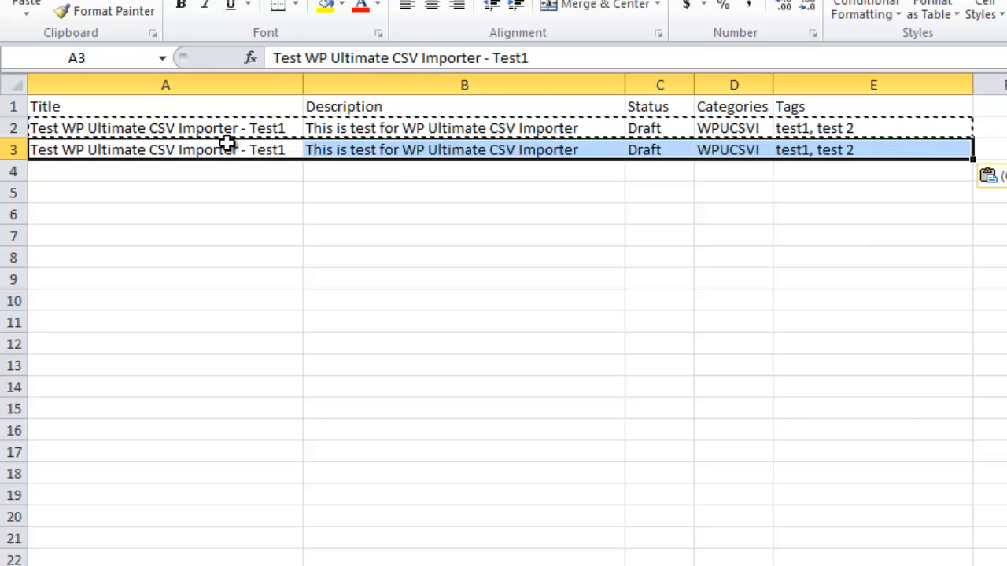
- Change the title in A3 to end in Test2 and append "- 2" to the description in B3
double_click(288, 150)
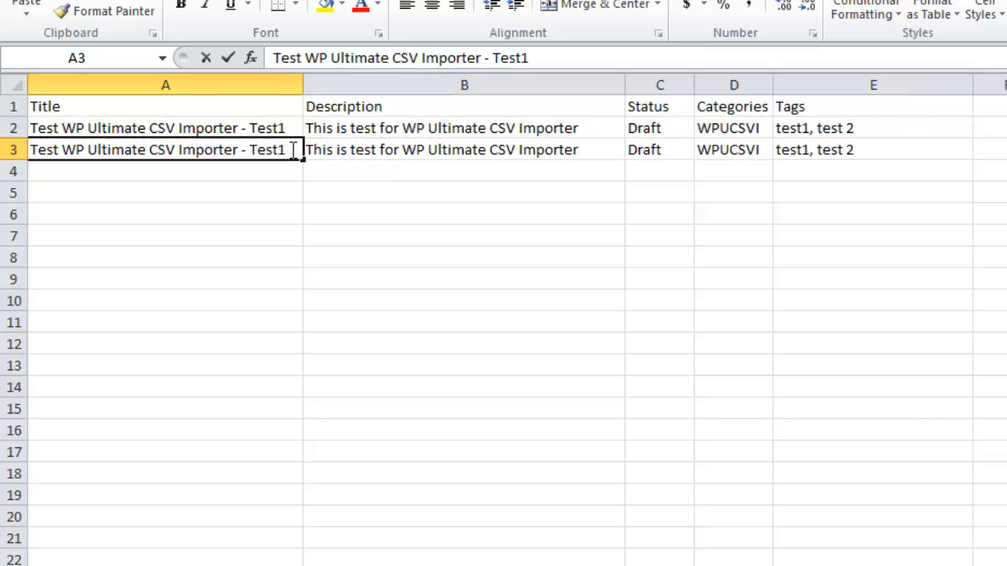
type("2")
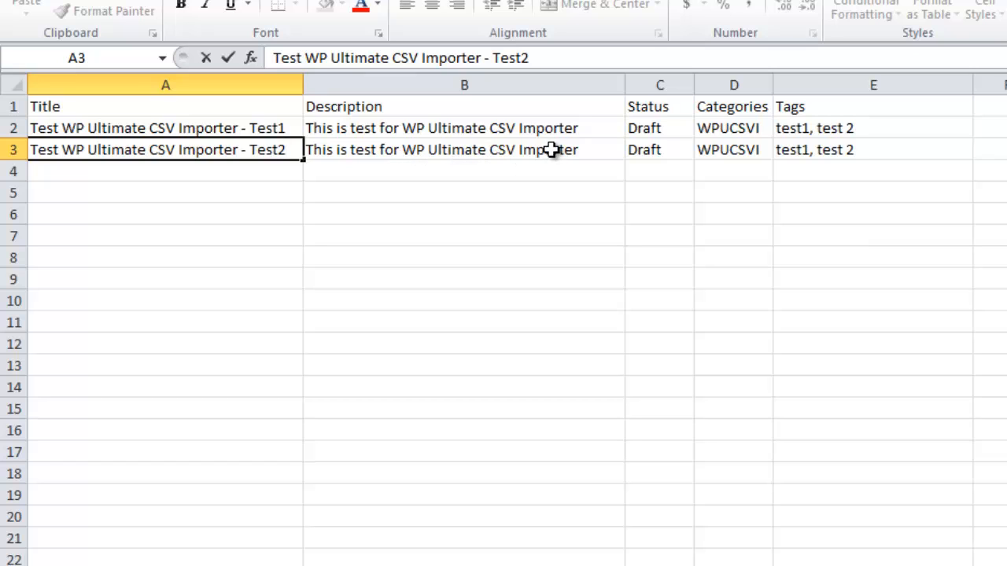
left_click(592, 152)
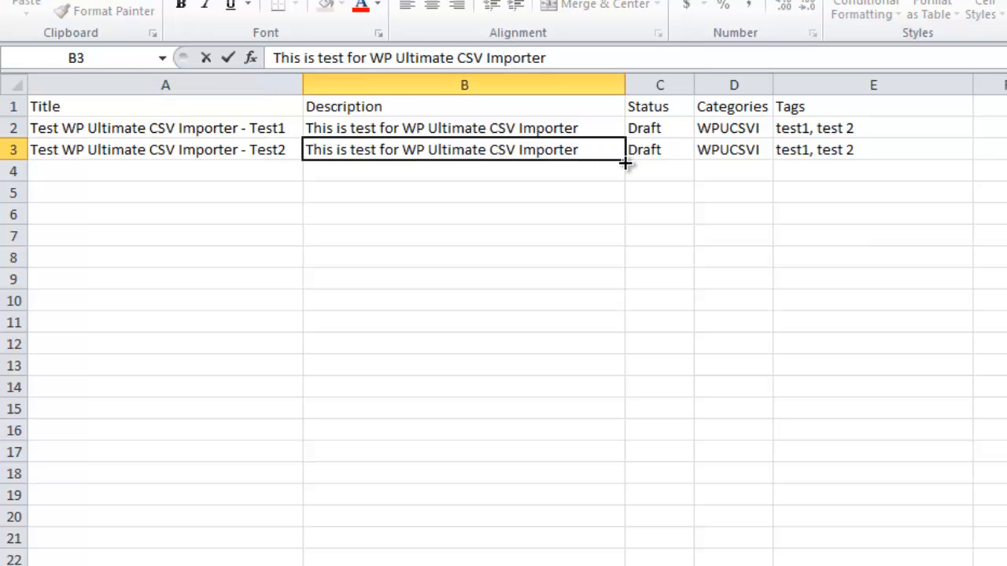
type("1")
key("BackSpace")
type("2")
- Append "- 1" to the description in cell B2
left_click(610, 129)
double_click(609, 129)
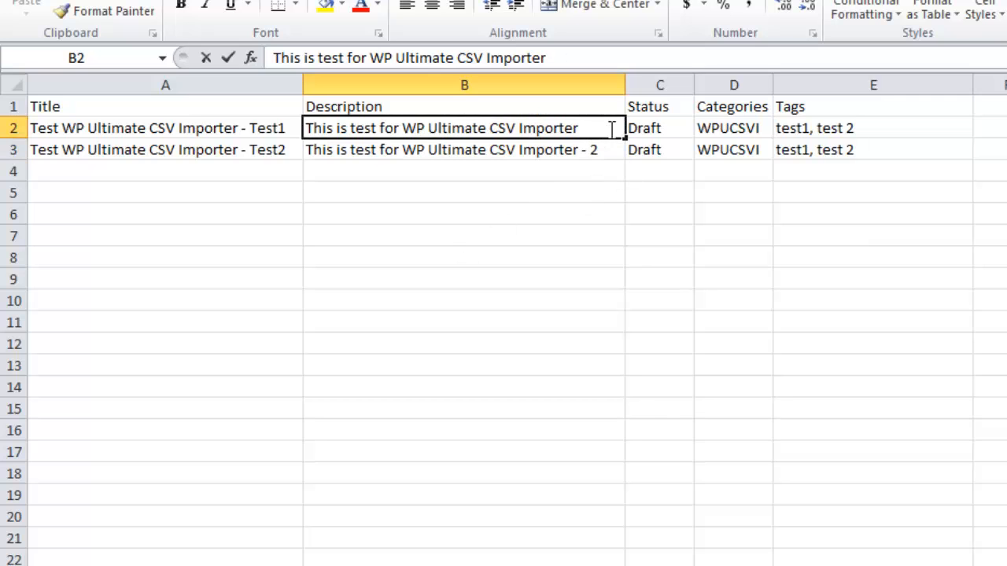
type("- 1")
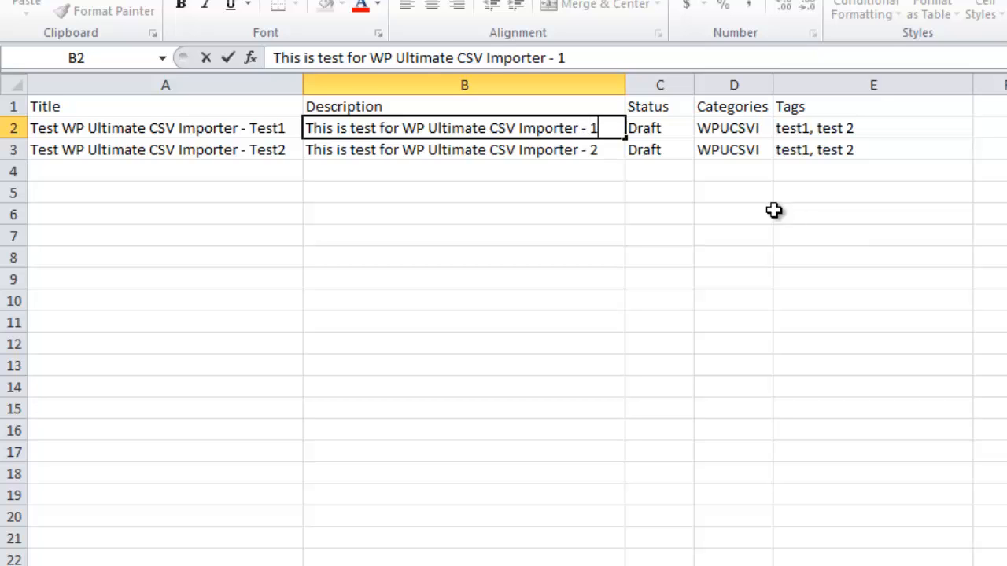
left_click(662, 147)
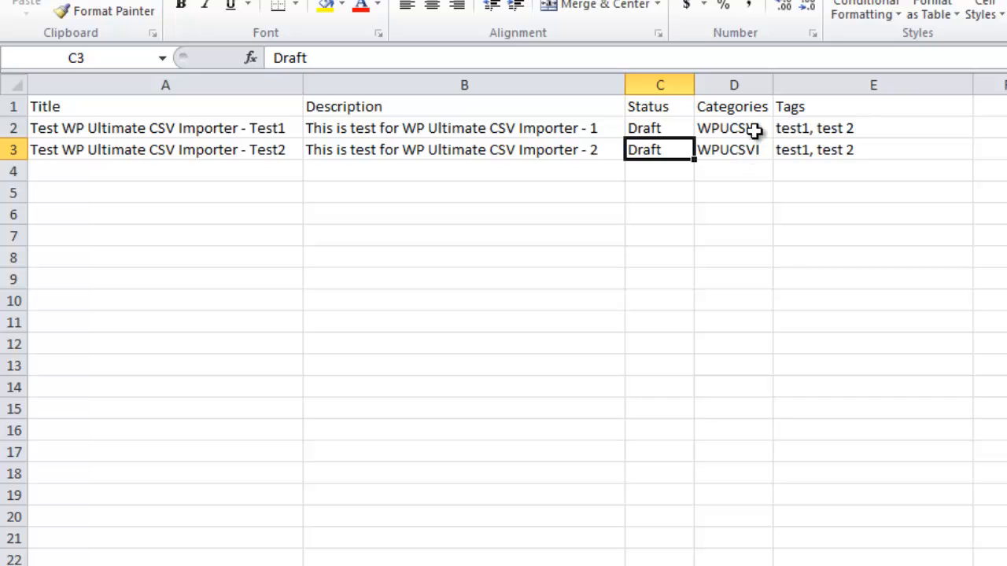
left_click(866, 147)
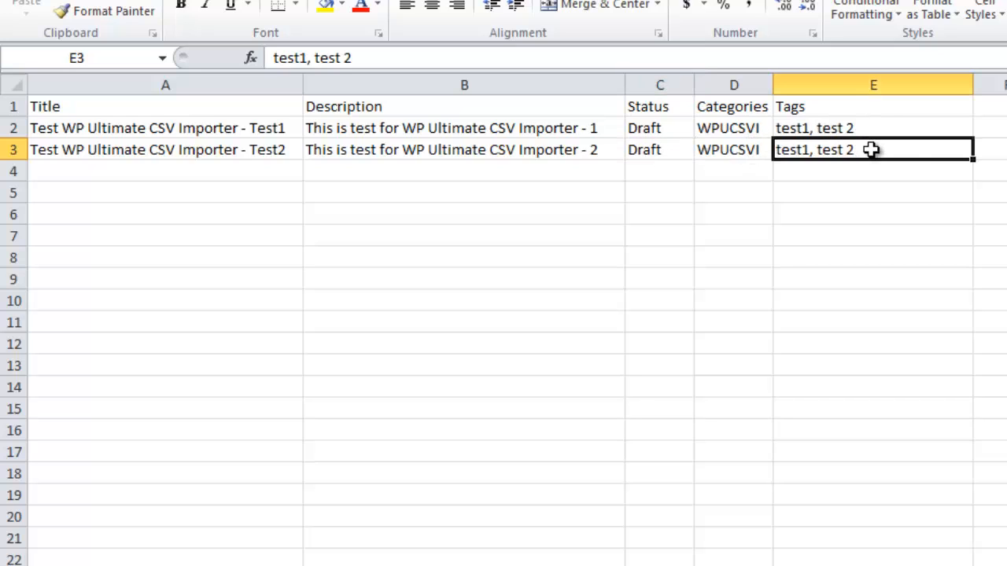
- Copy the whole of row 3 into row 4
left_click(12, 150)
key("ctrl+c")
left_click(11, 171)
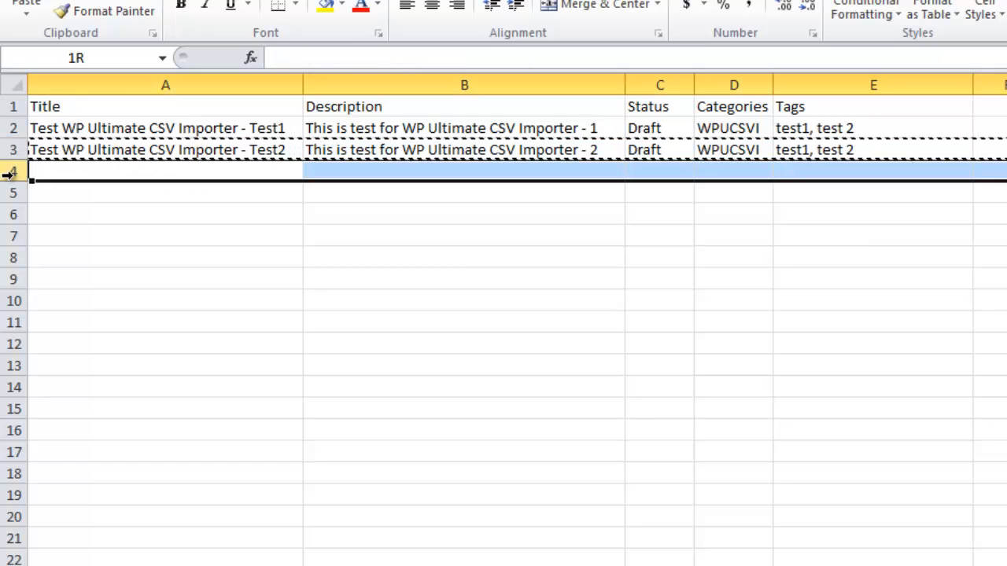
key("ctrl+v")
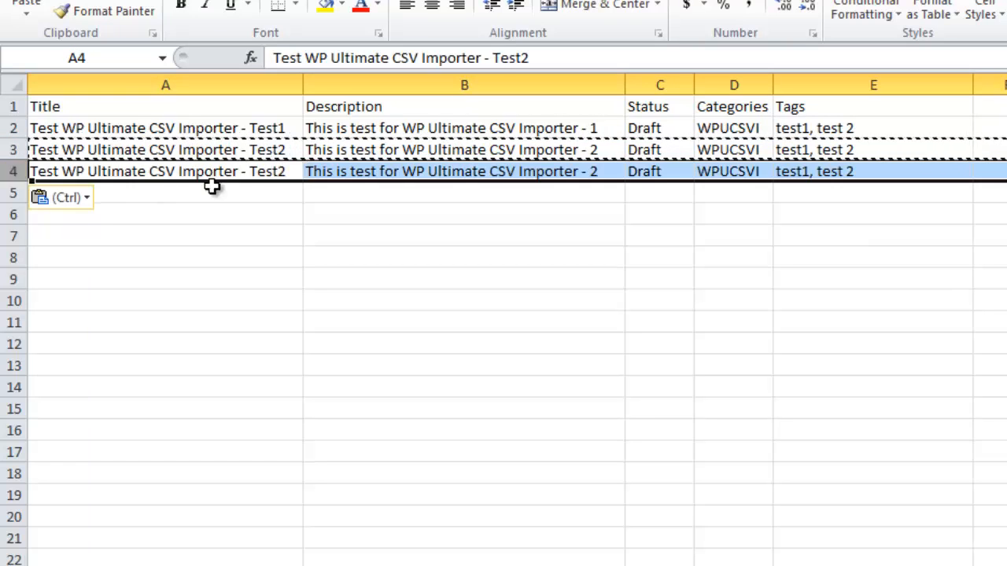
- Change the title in A4 to end in Test3 and the description in B4 to end in "- 3"
double_click(293, 171)
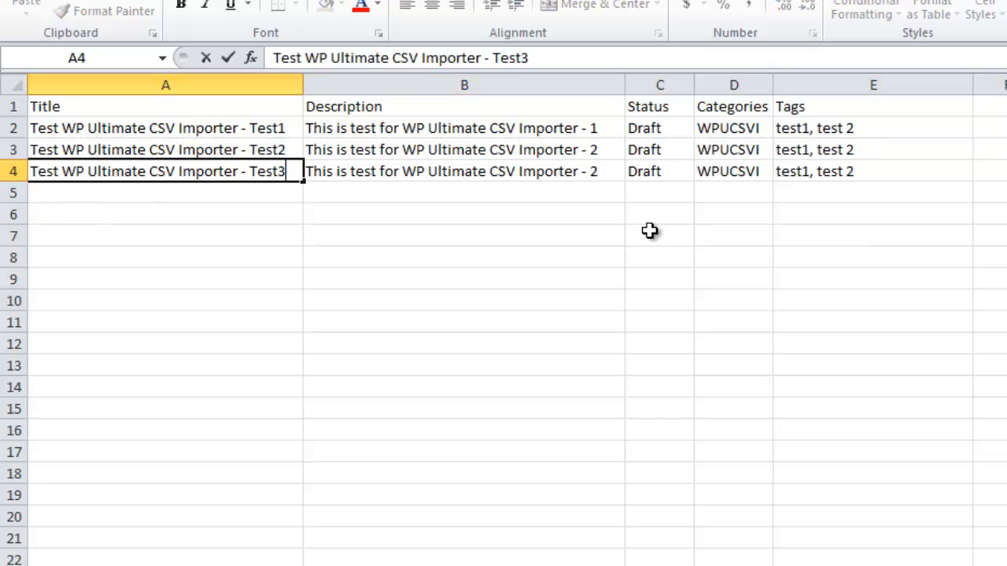
left_click(608, 177)
key("BackSpace")
type("3")
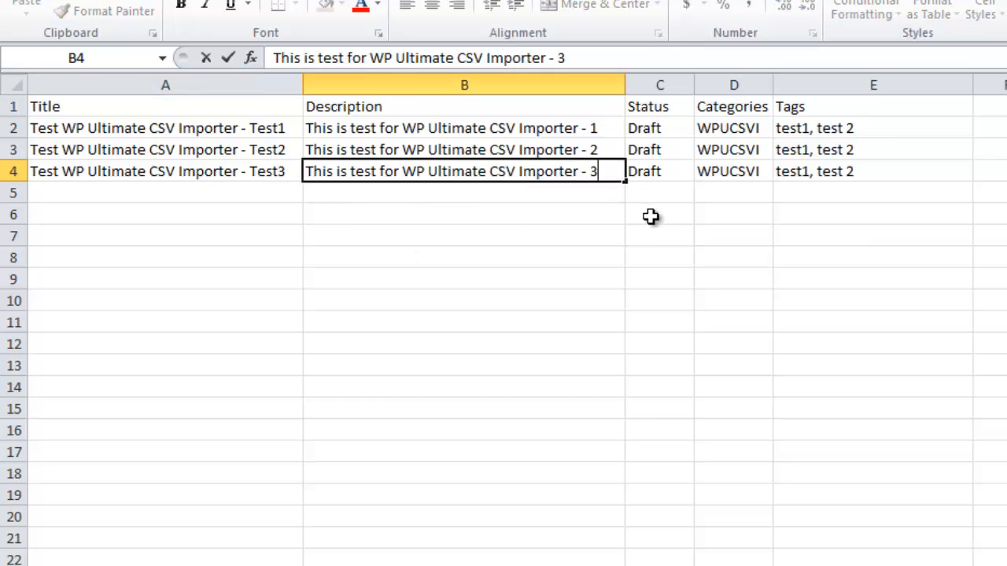
left_click(657, 174)
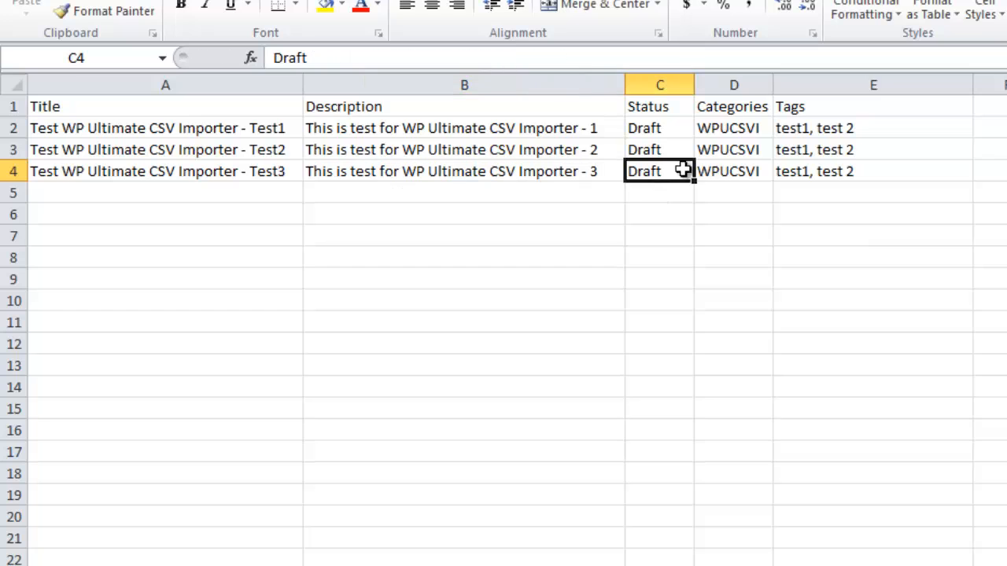
left_click(842, 171)
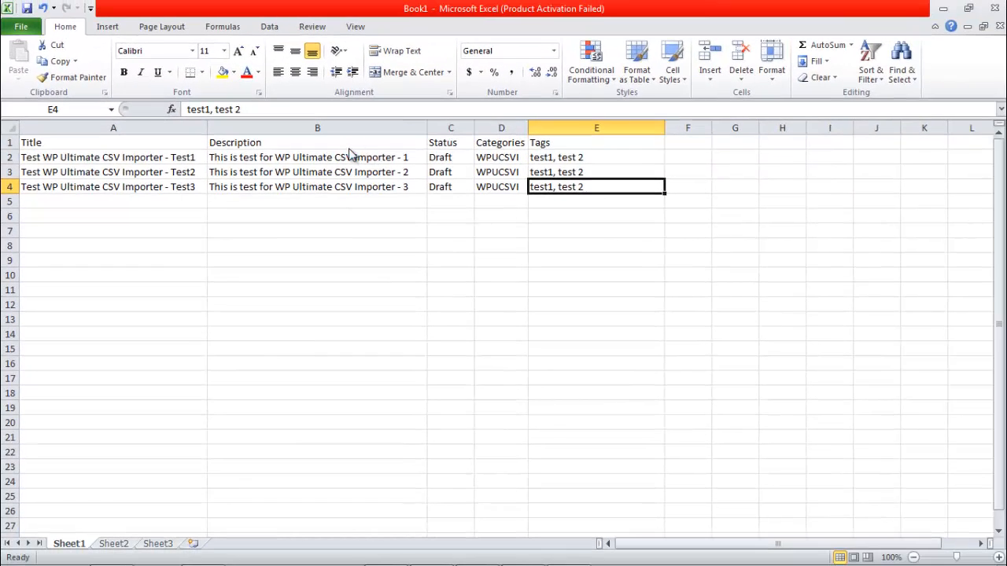
- Save the workbook's active sheet as WPUCSVI in CSV (Comma delimited) format in the Desktop's New folder, keeping the CSV format
key("ctrl+s")
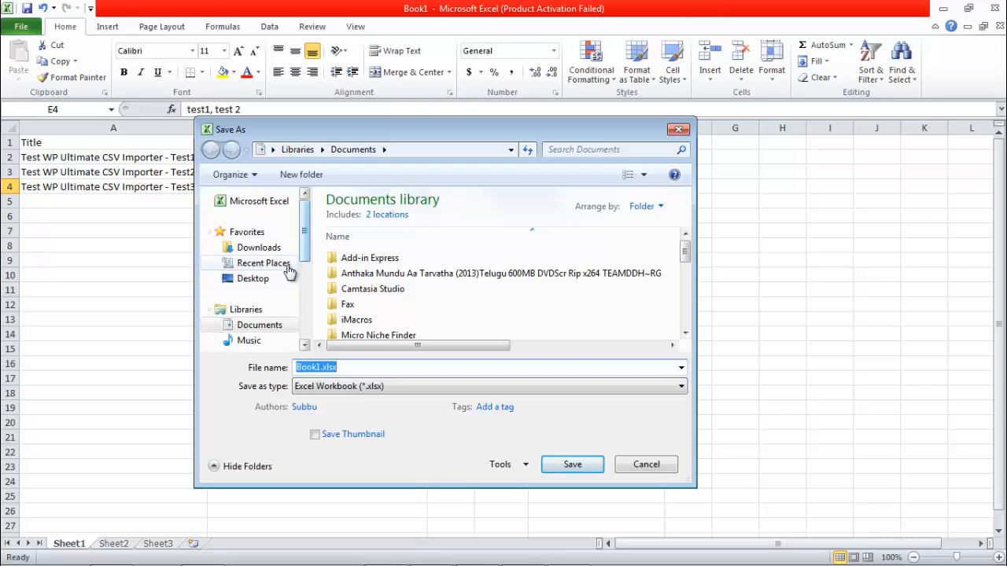
left_click(260, 279)
double_click(659, 218)
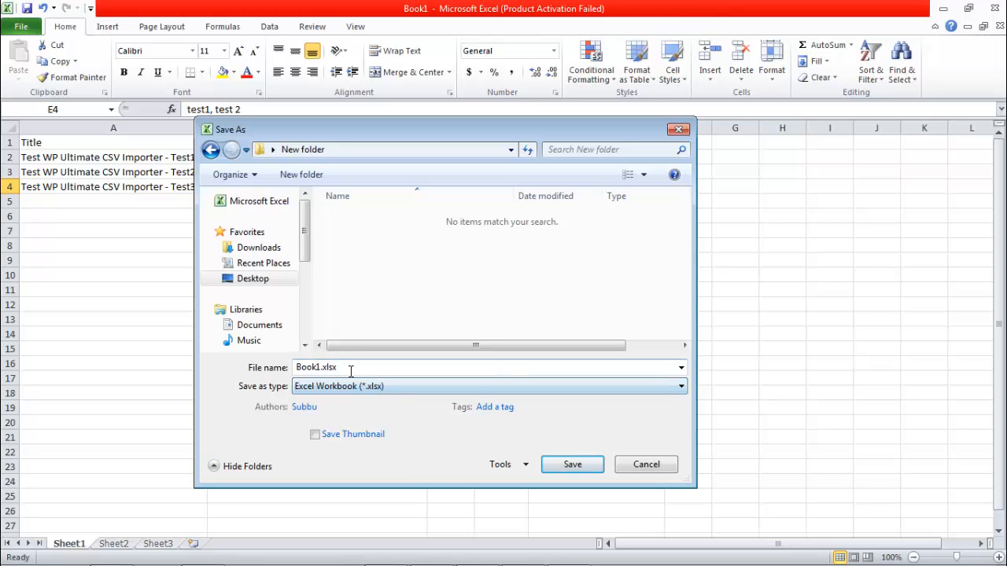
double_click(348, 368)
type("WPUCSVI")
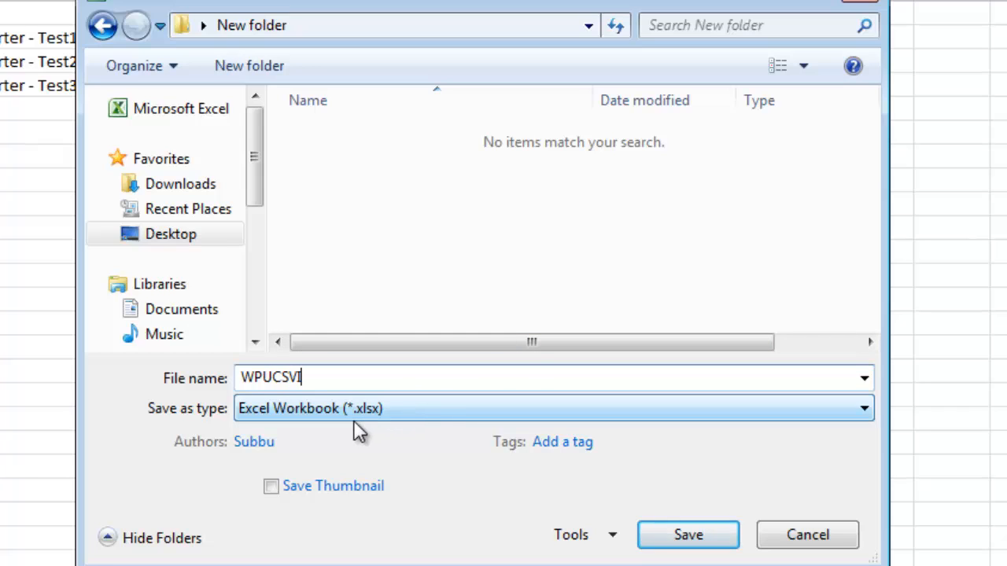
left_click(717, 412)
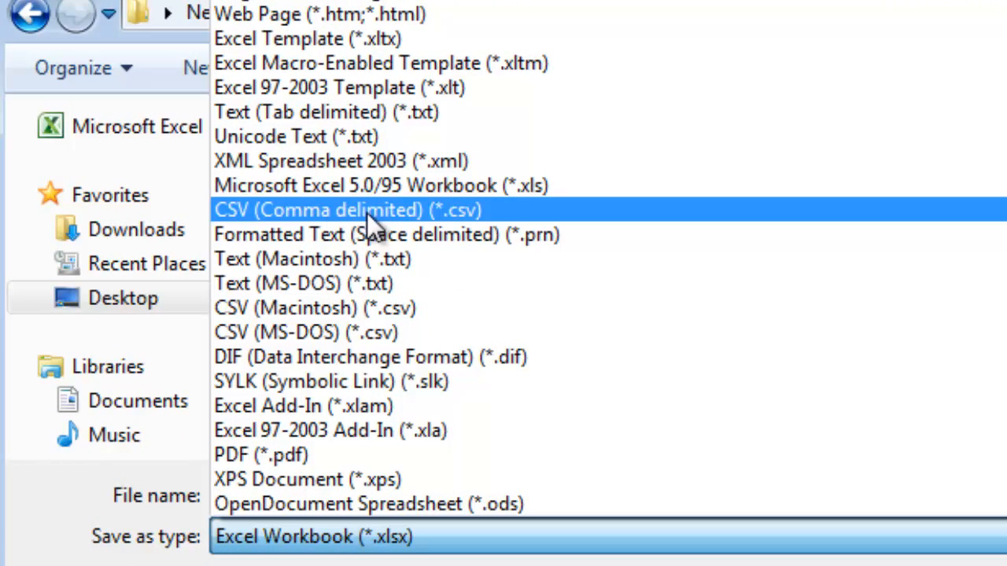
left_click(479, 209)
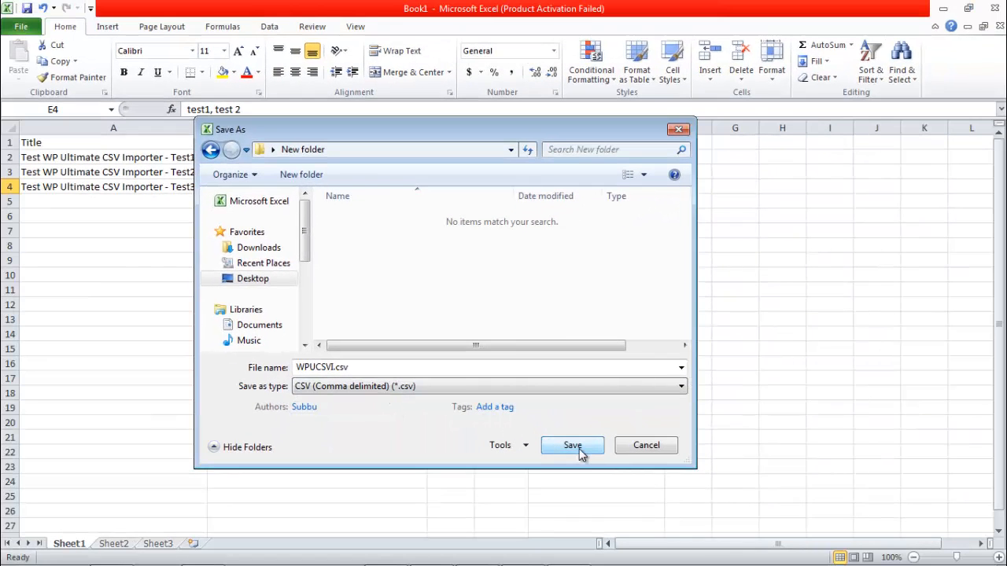
left_click(578, 448)
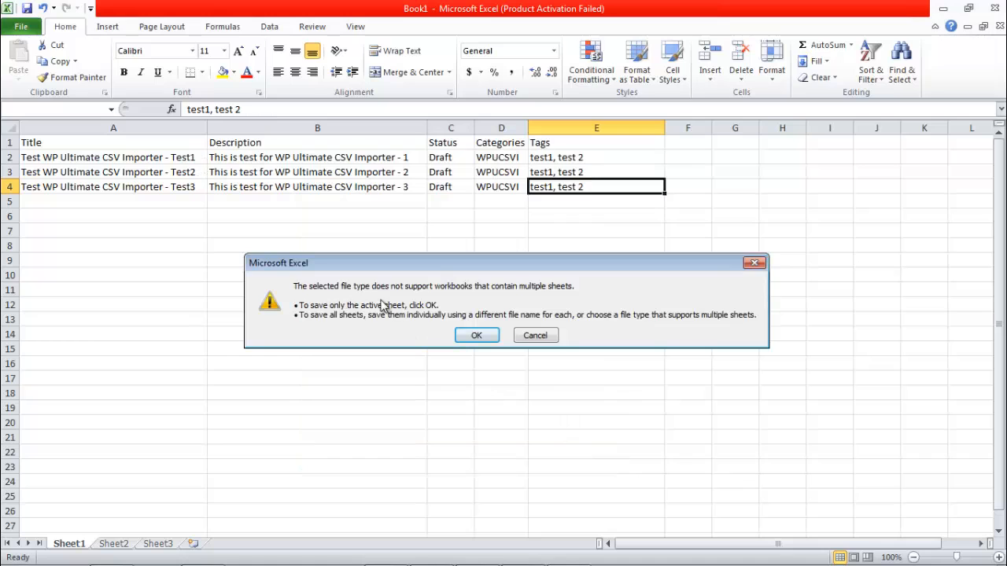
left_click(480, 337)
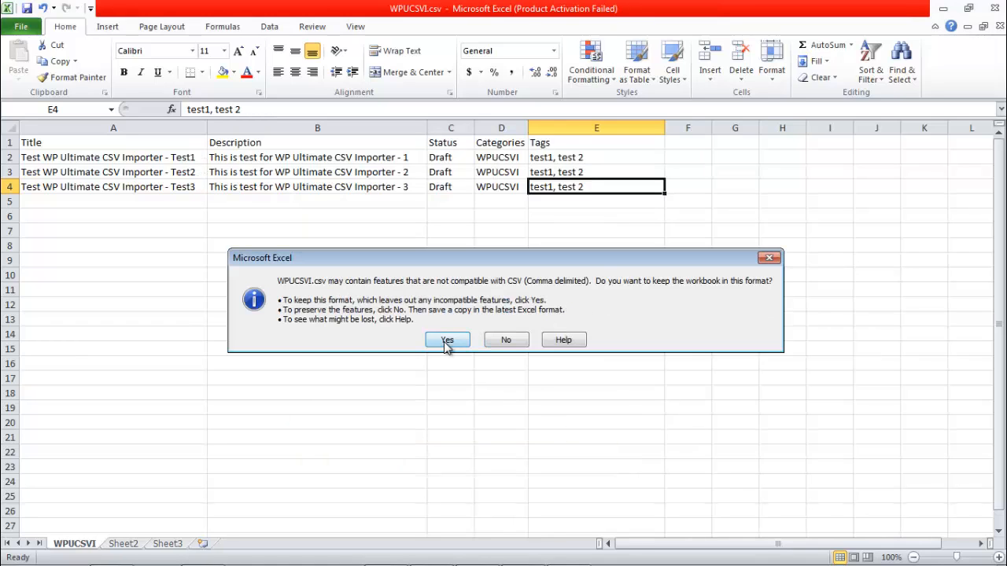
left_click(445, 340)
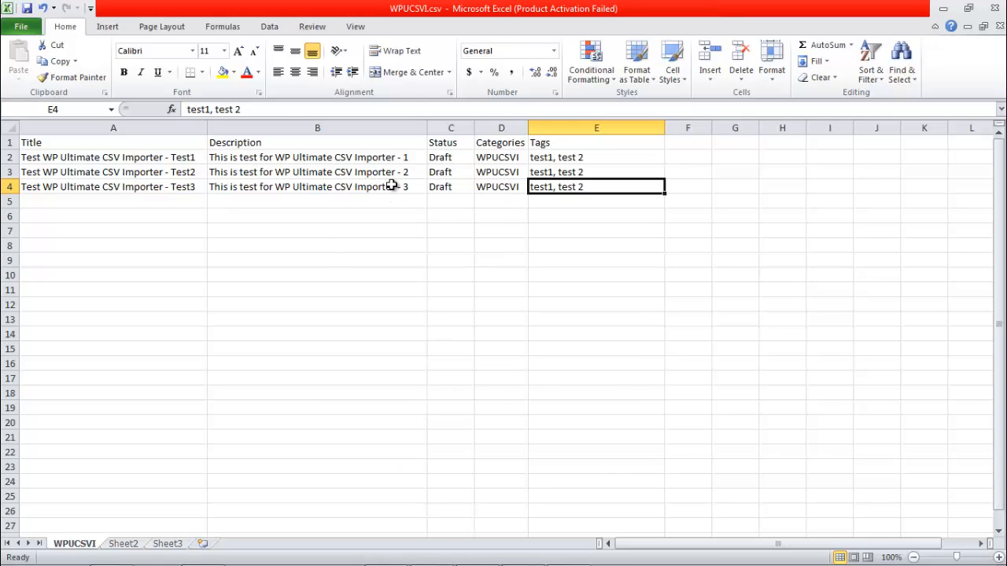
- Close Excel without saving WPUCSVI.csv a second time
left_click(994, 11)
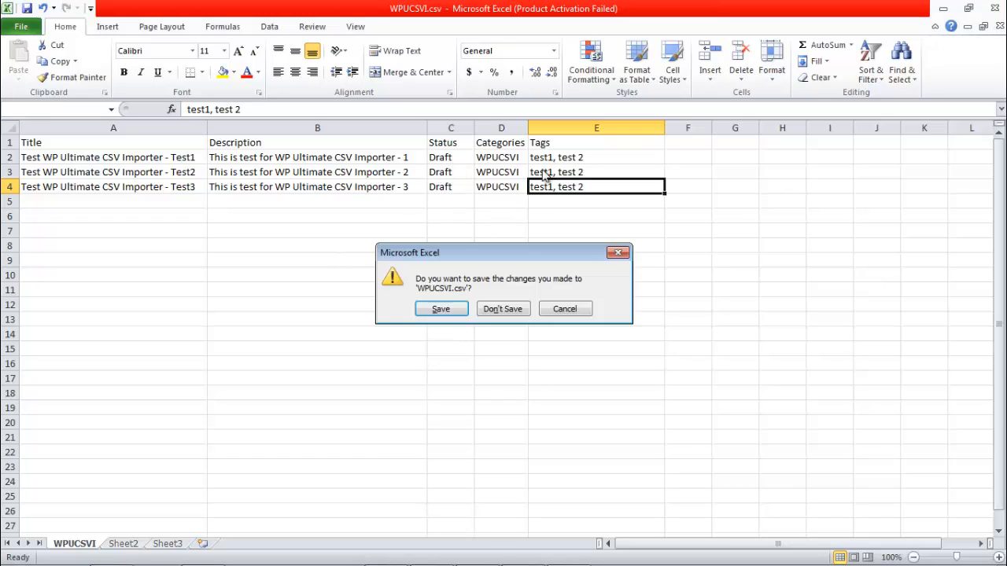
left_click(442, 309)
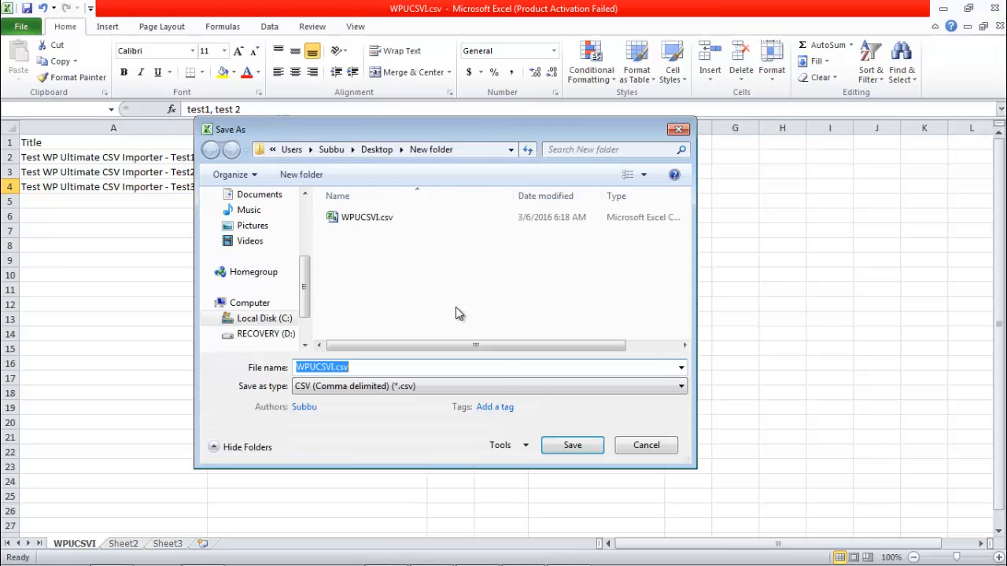
left_click(641, 446)
left_click(513, 311)
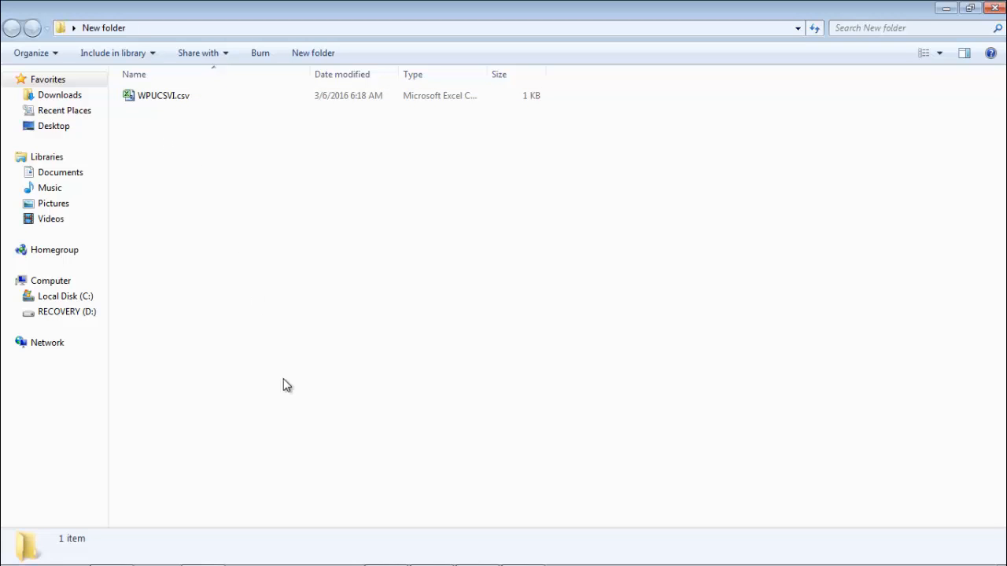
- Switch to Chrome and open the WP Ultimate CSV Importer page for importing posts
mouse_move(283, 563)
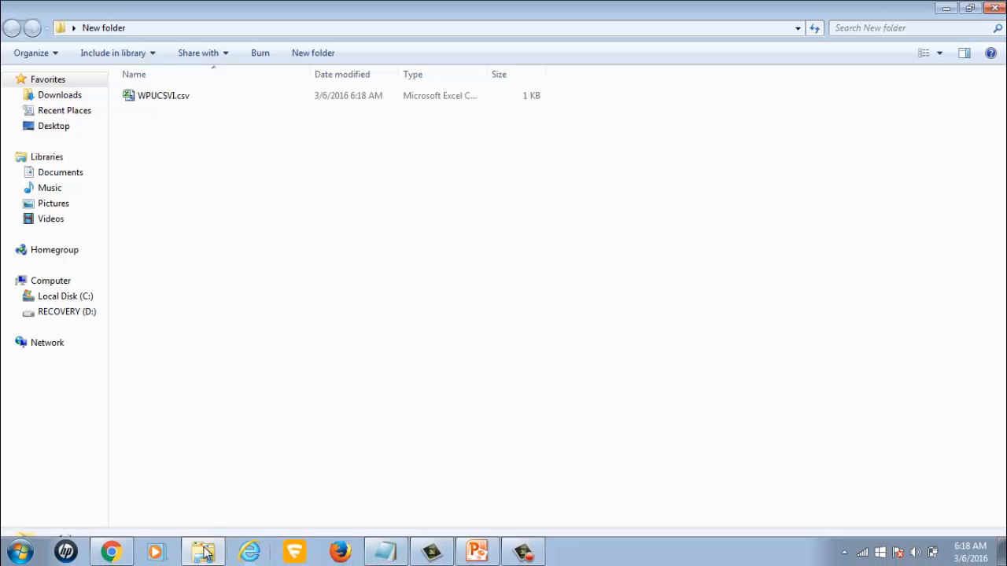
left_click(111, 552)
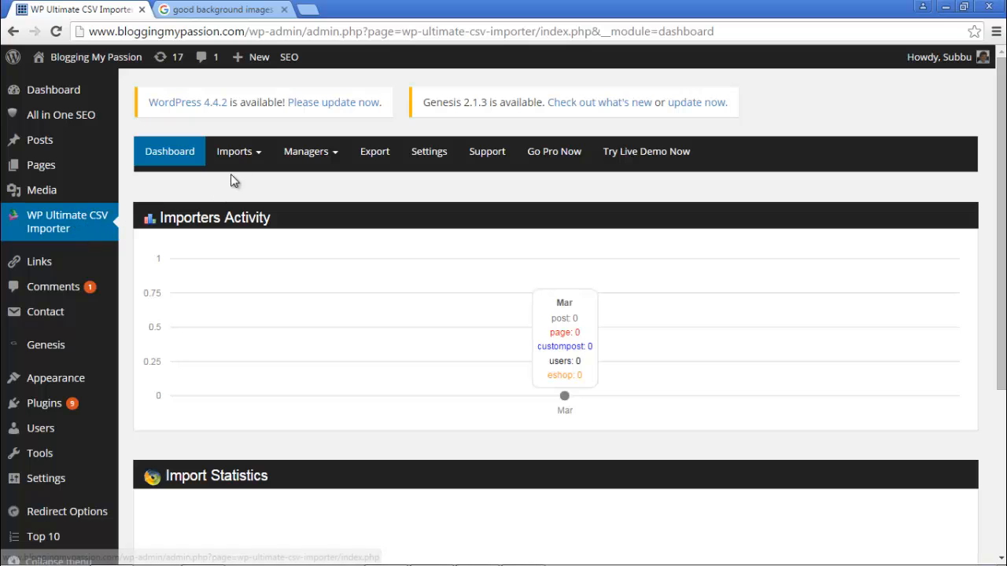
left_click(253, 157)
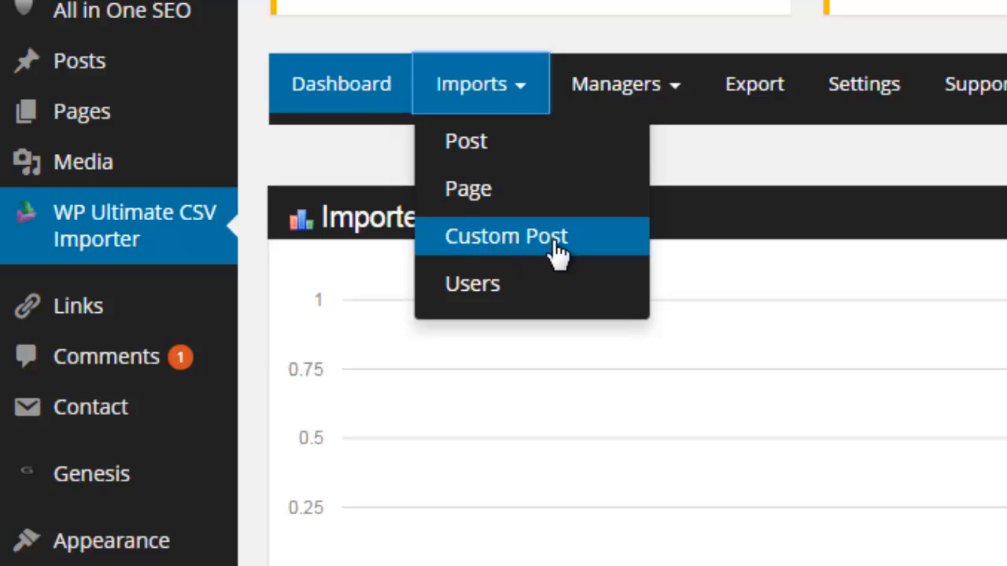
left_click(666, 91)
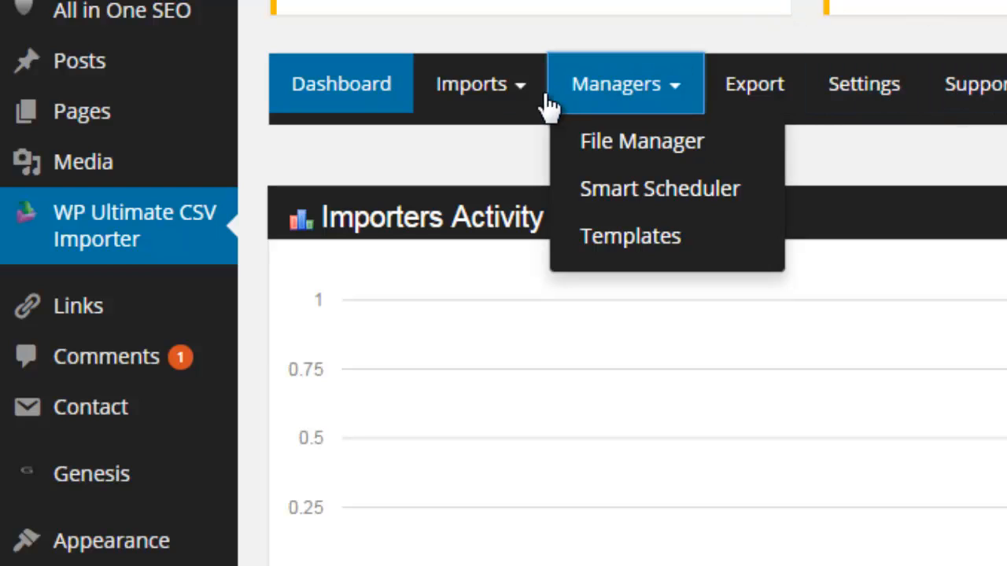
left_click(500, 95)
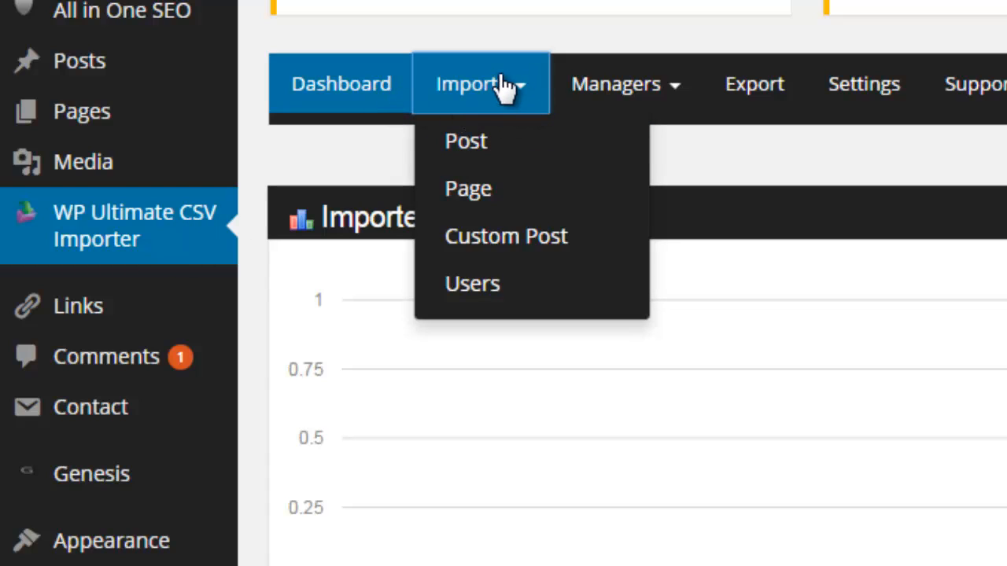
left_click(471, 140)
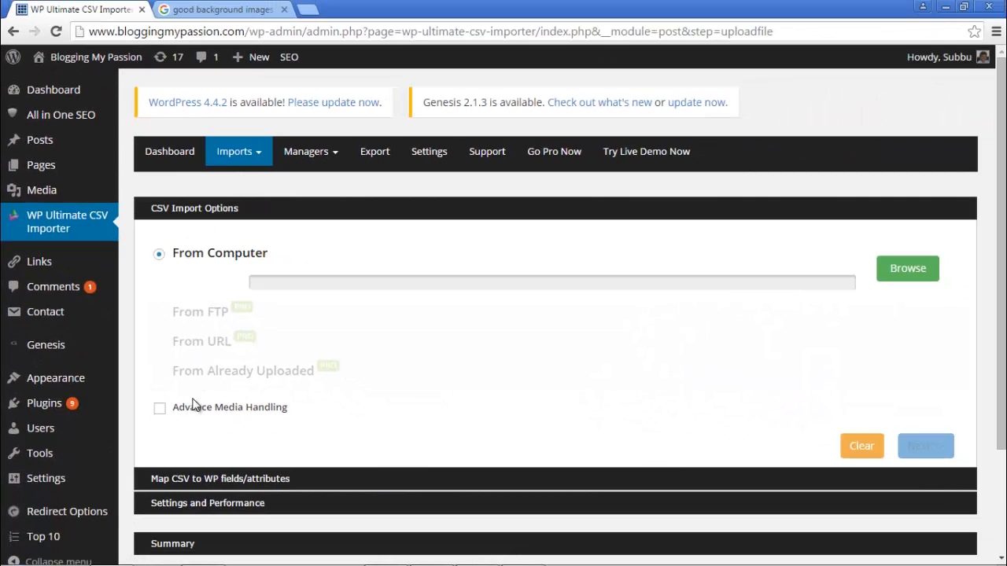
- Upload WPUCSVI.csv from the Desktop's New folder as the import file and continue to the field mapping
left_click_drag(1003, 334, 1002, 376)
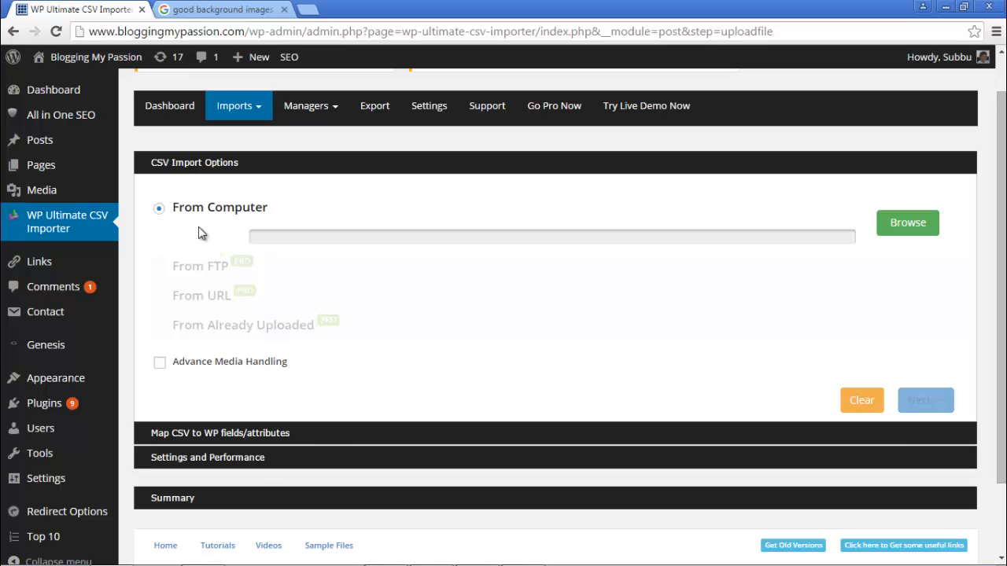
left_click(908, 231)
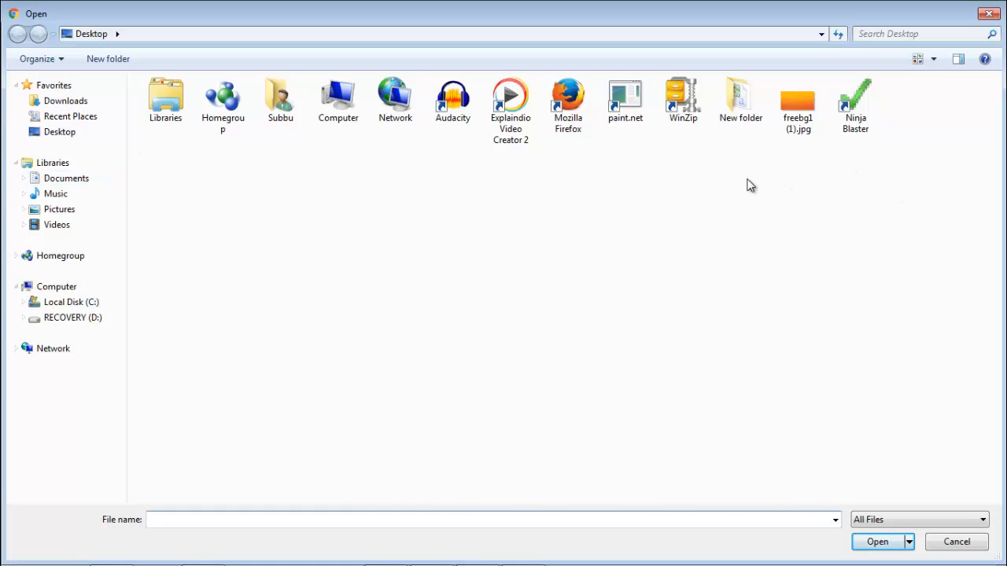
double_click(745, 102)
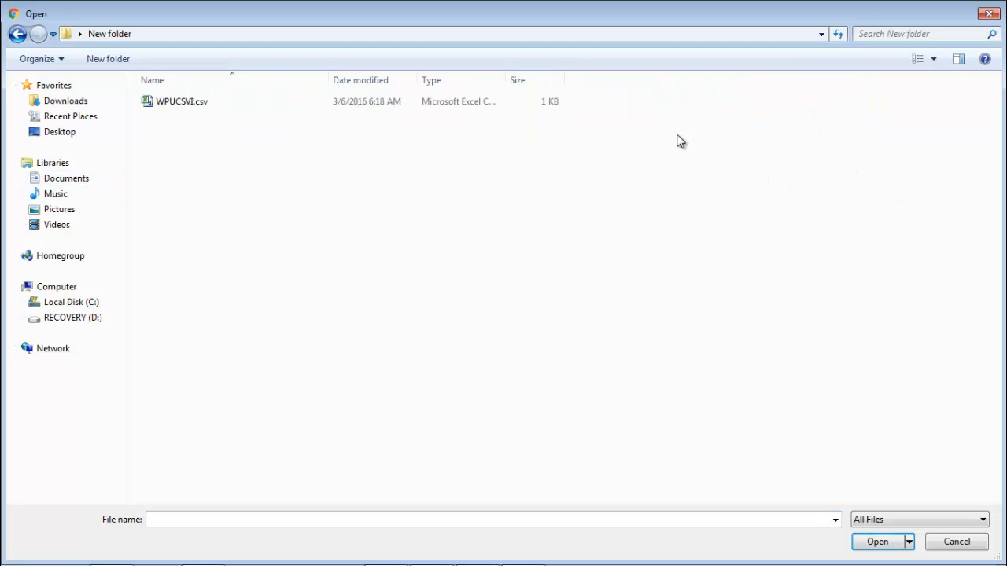
left_click(187, 104)
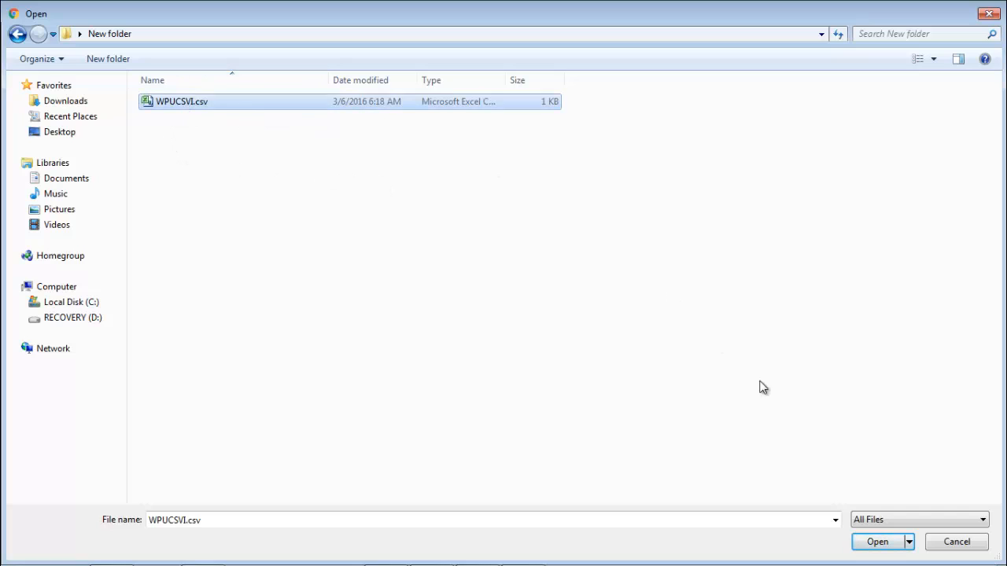
left_click(885, 541)
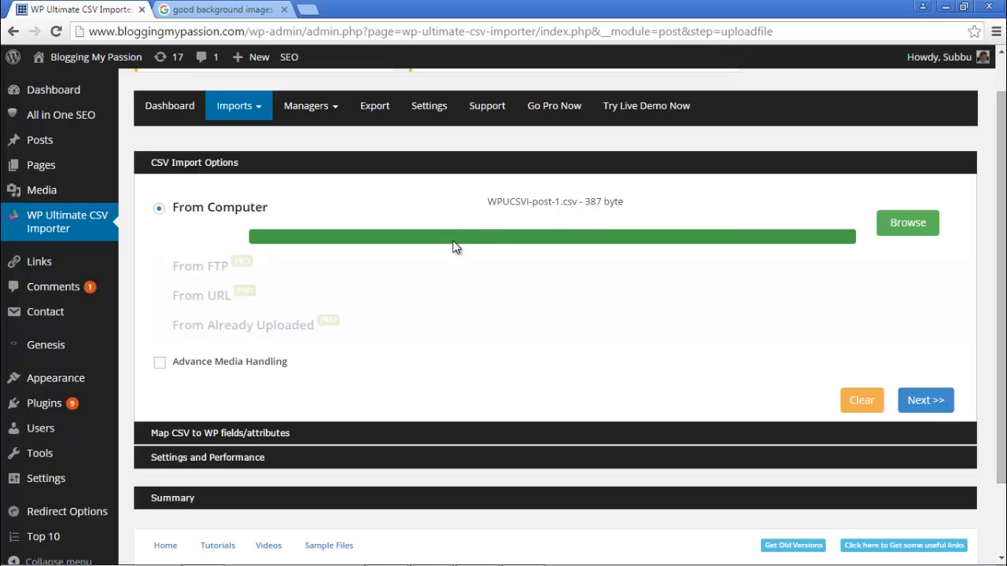
left_click(928, 403)
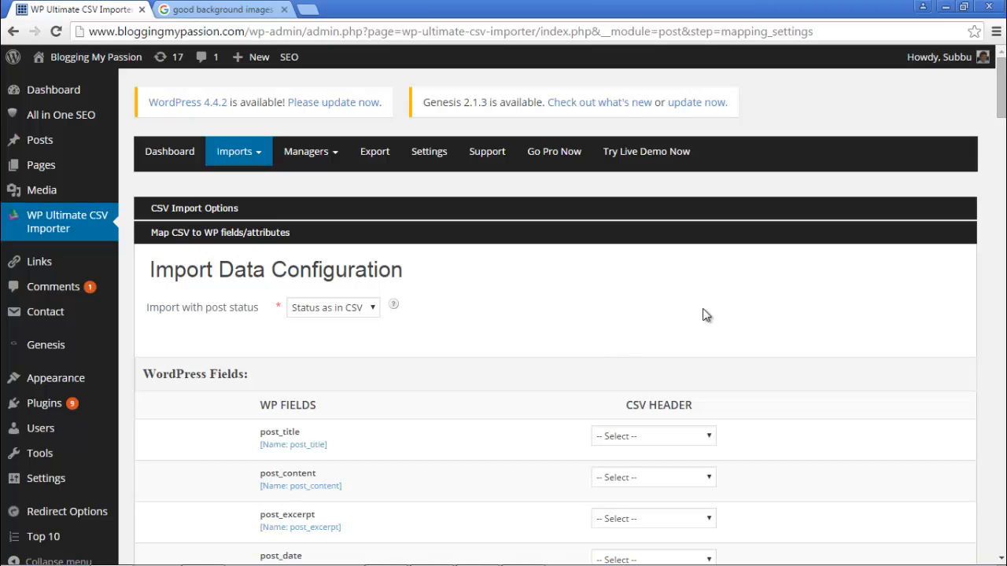
- Map the post_title field to the Title CSV header and post_content to Description
left_click_drag(1002, 92, 1003, 116)
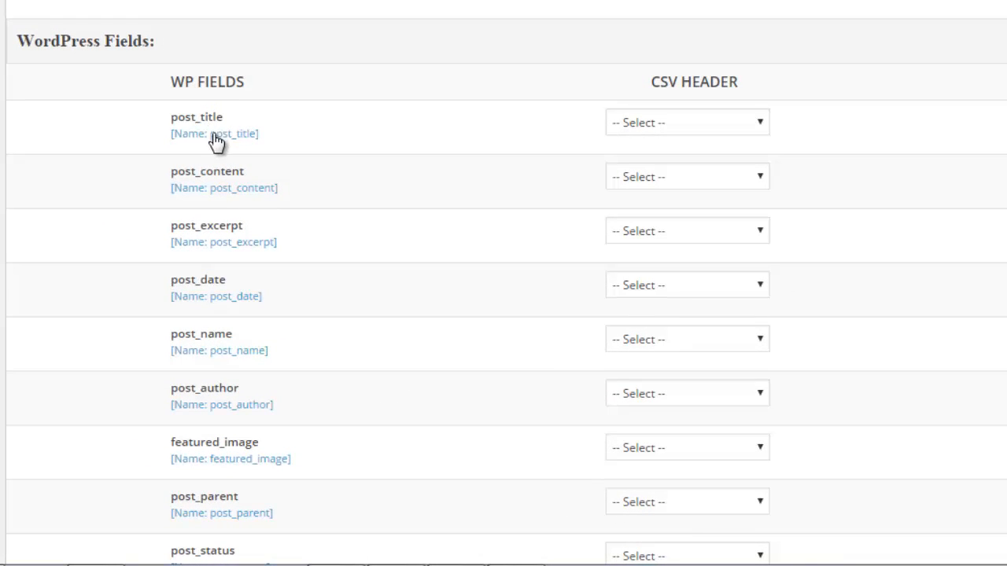
left_click(635, 124)
left_click(639, 162)
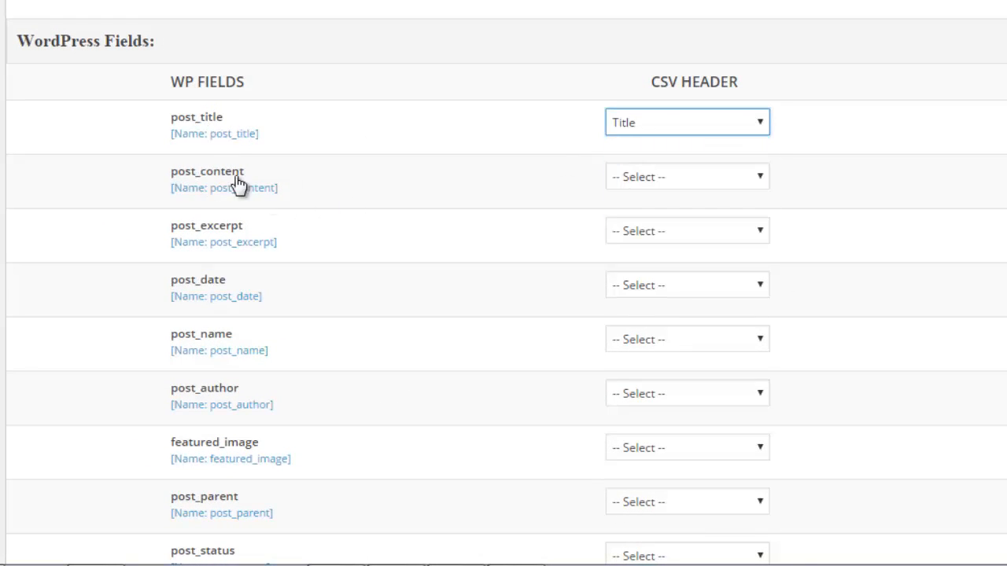
left_click(669, 179)
left_click(661, 234)
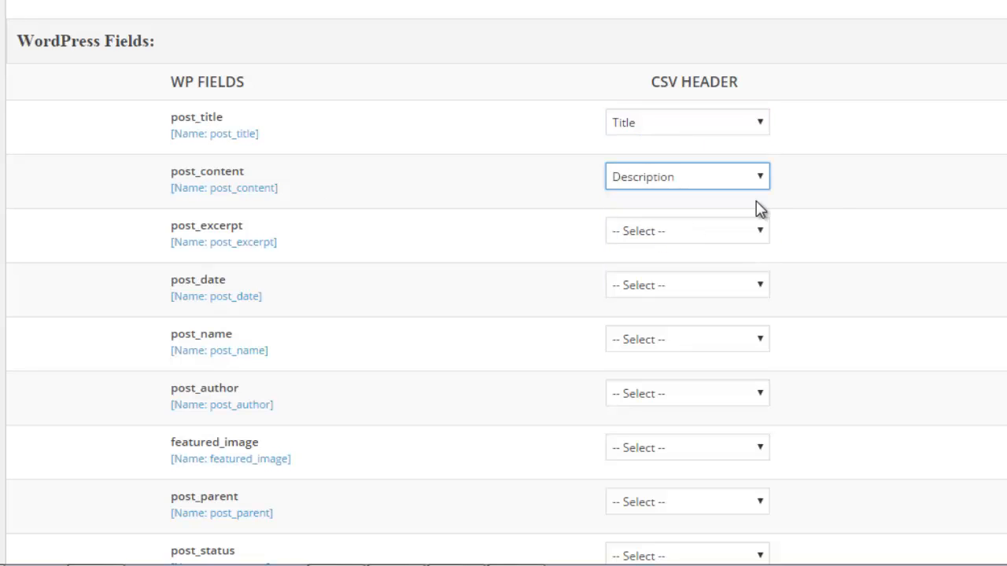
- Map the post_status field to the Status CSV header
scroll(507, 288, "down", 1)
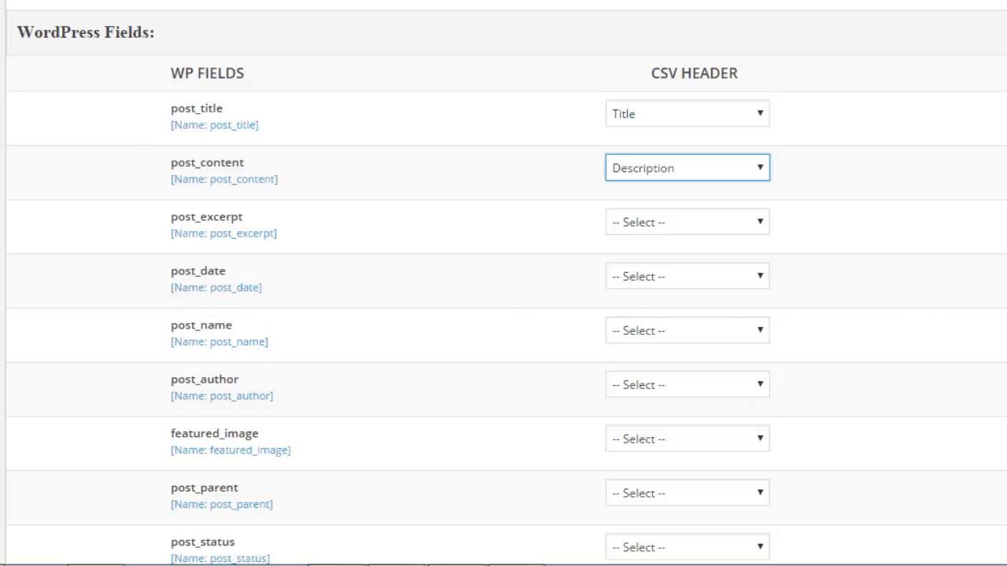
scroll(503, 284, "down", 4)
scroll(287, 85, "down", 3)
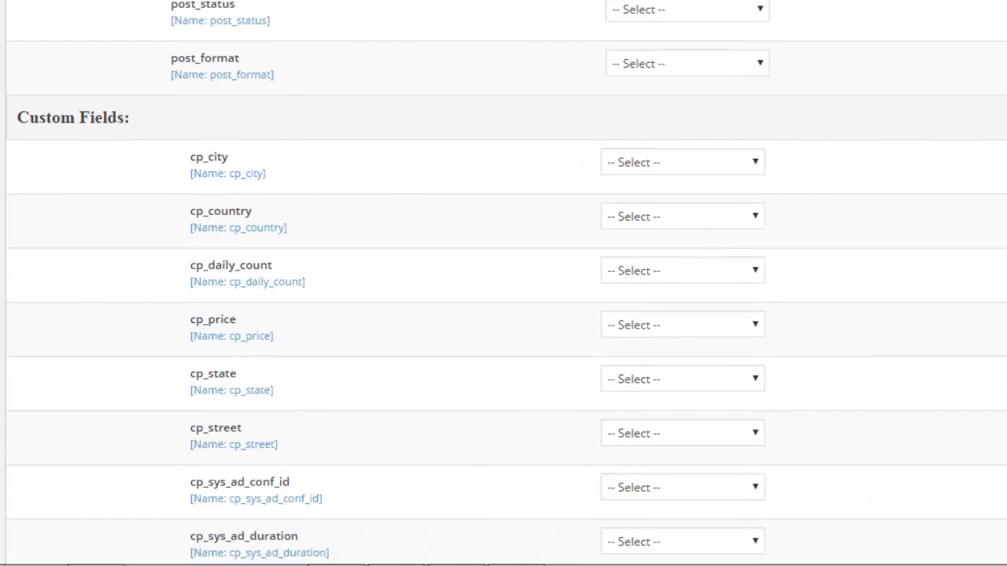
scroll(202, 27, "up", 1)
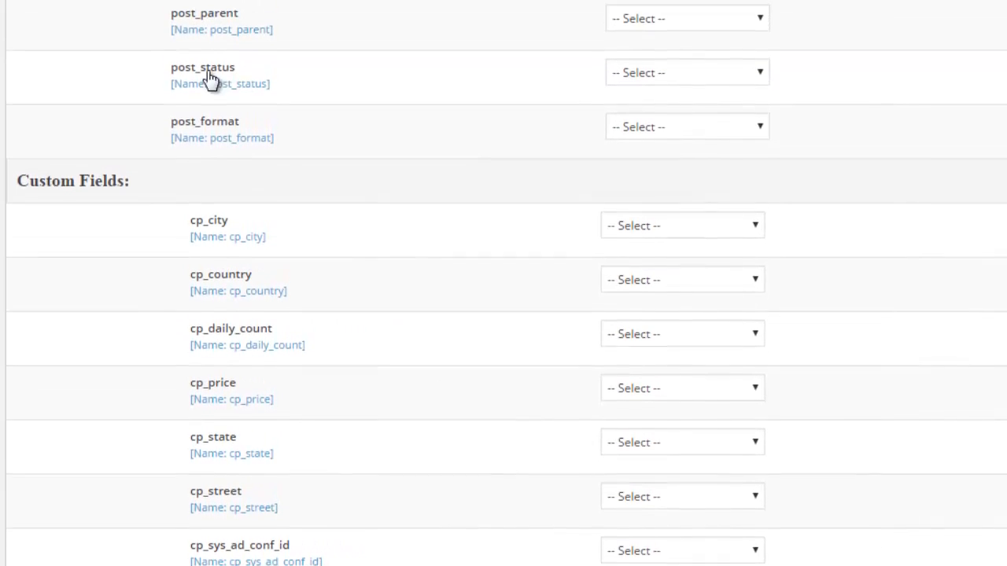
left_click(682, 82)
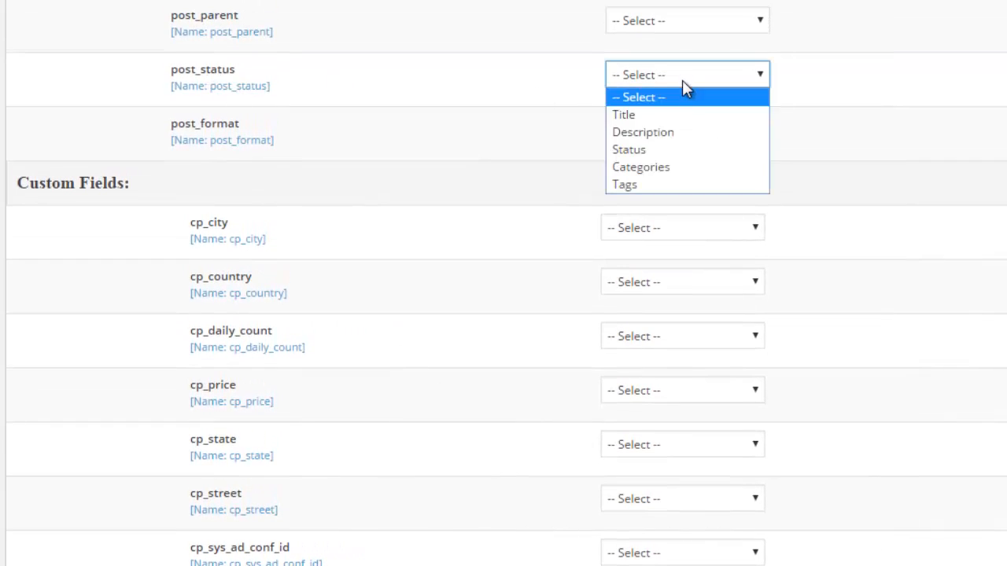
left_click(677, 152)
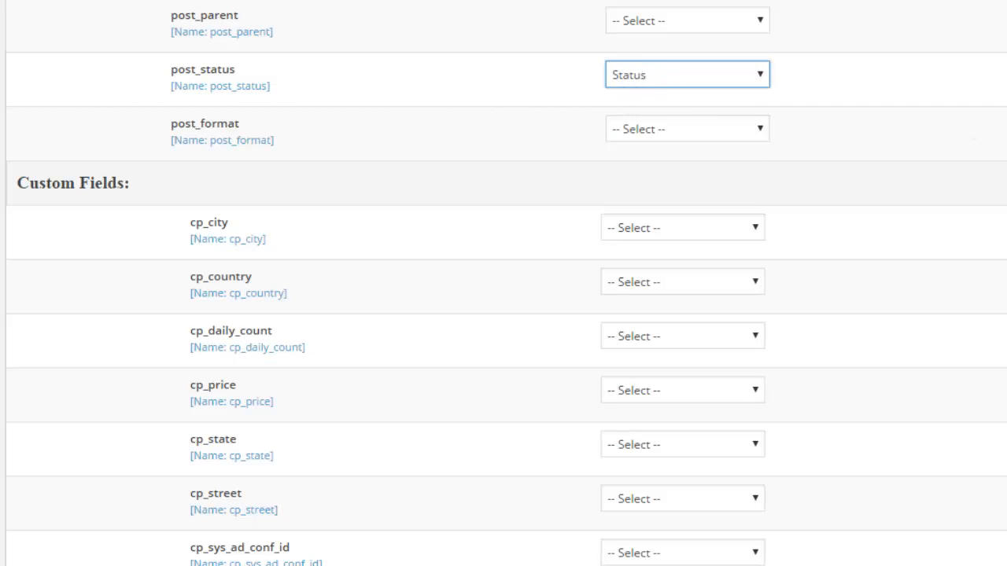
- Map the post_category taxonomy field to the Categories CSV header and post_tag to Tags
scroll(503, 283, "down", 3)
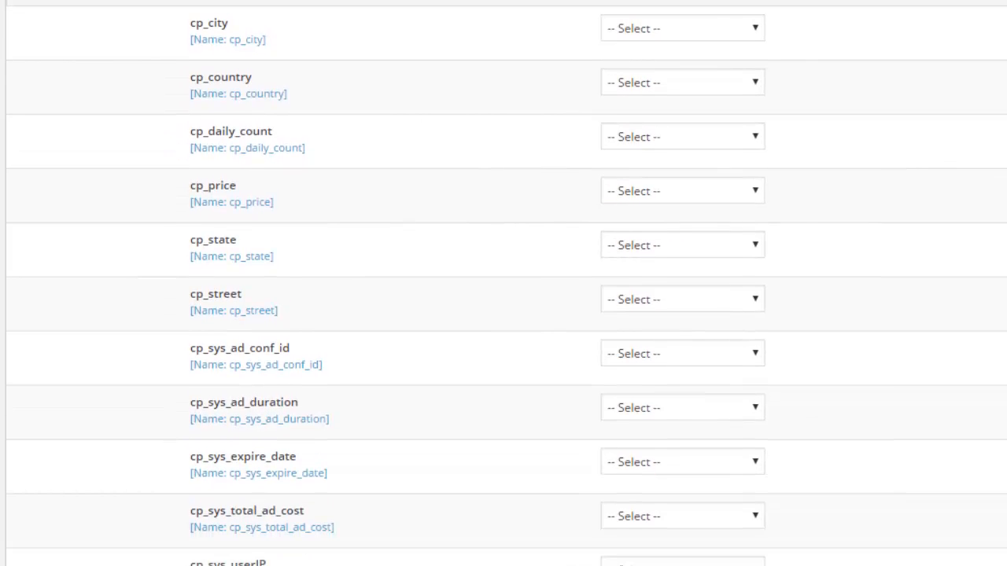
scroll(504, 283, "down", 4)
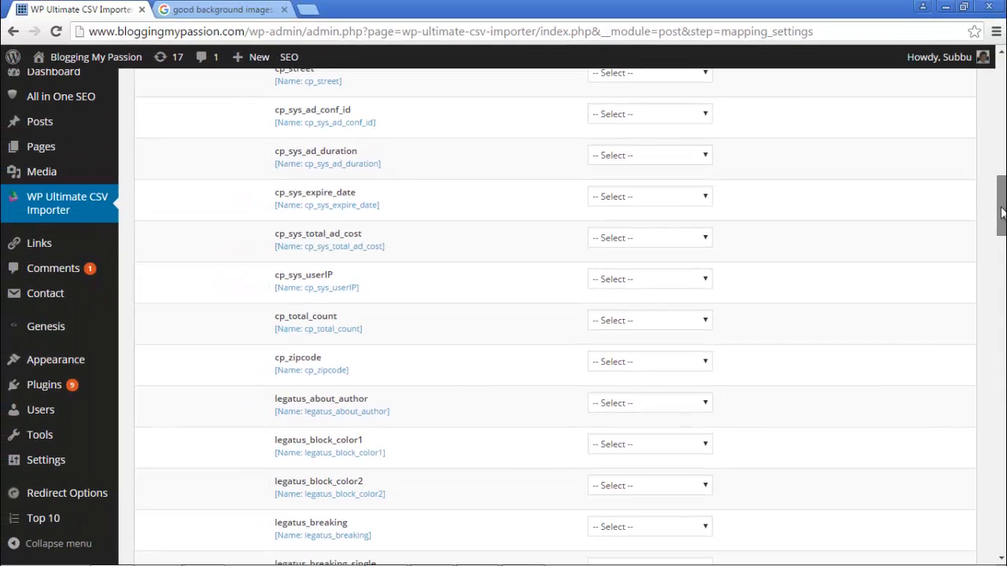
left_click_drag(1001, 213, 1001, 187)
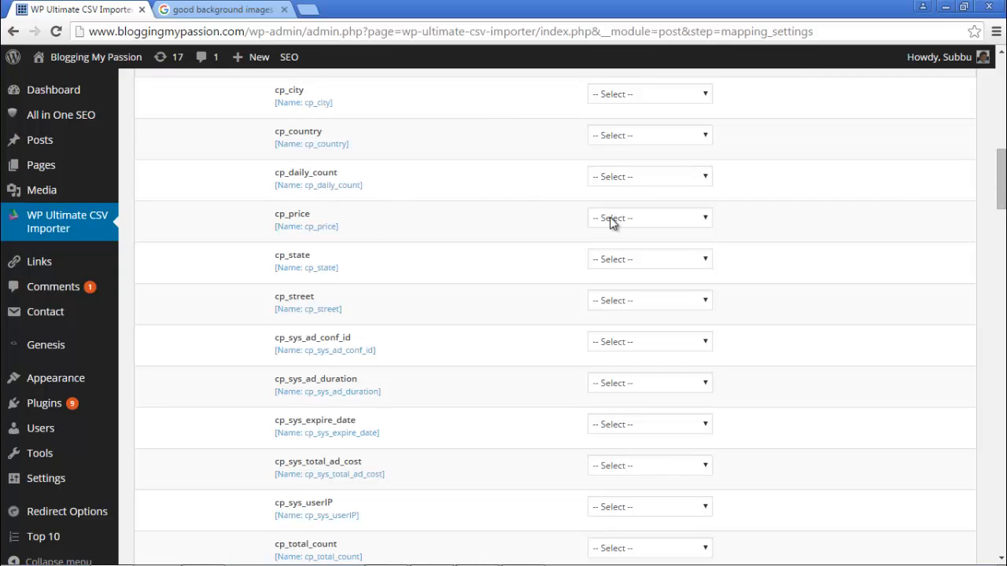
left_click_drag(1003, 171, 1003, 473)
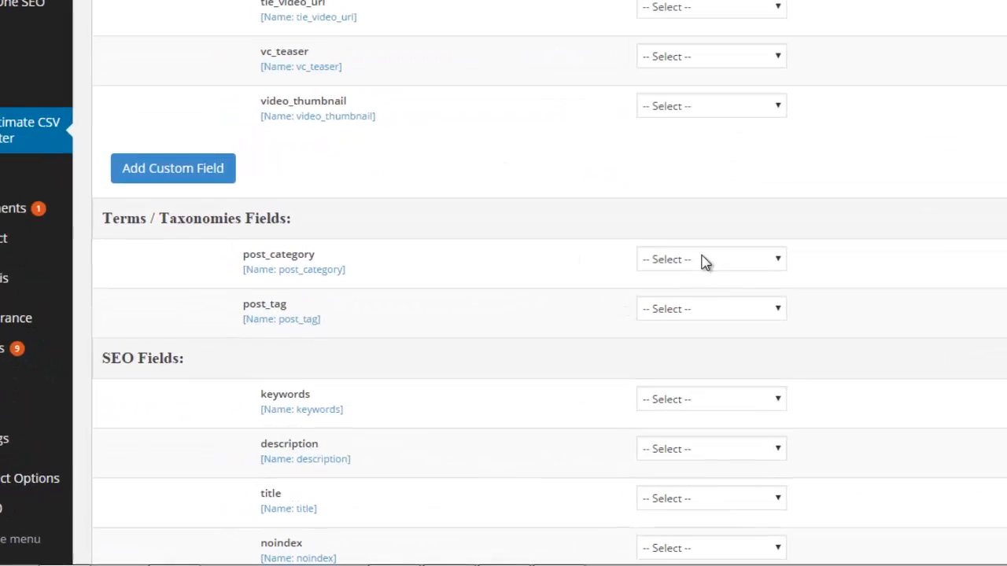
left_click(639, 311)
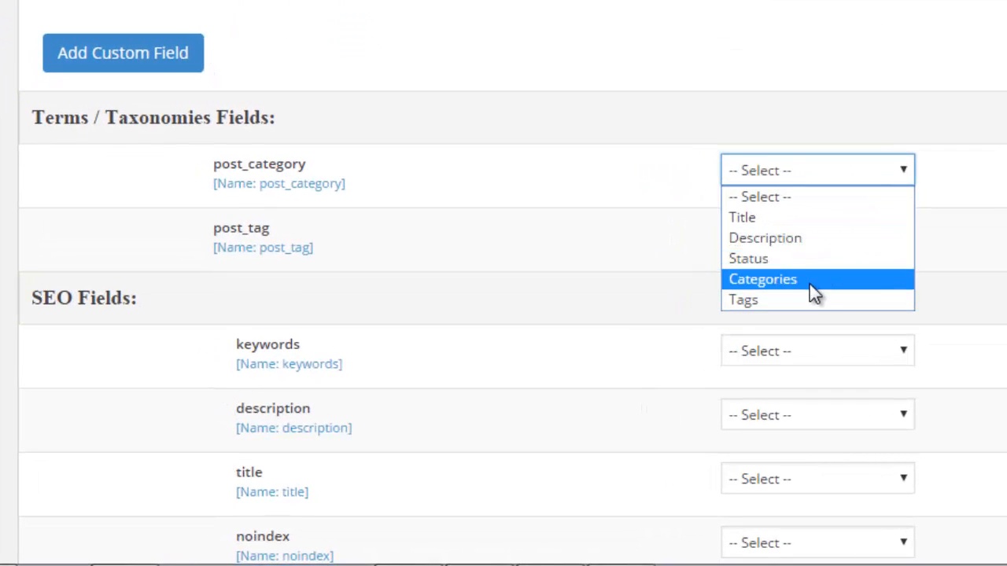
left_click(810, 284)
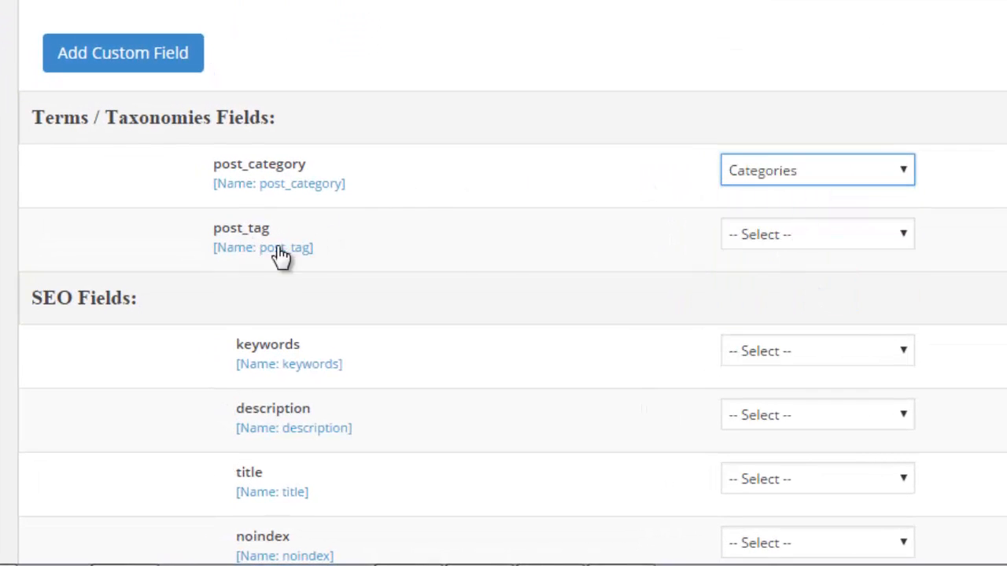
left_click(827, 241)
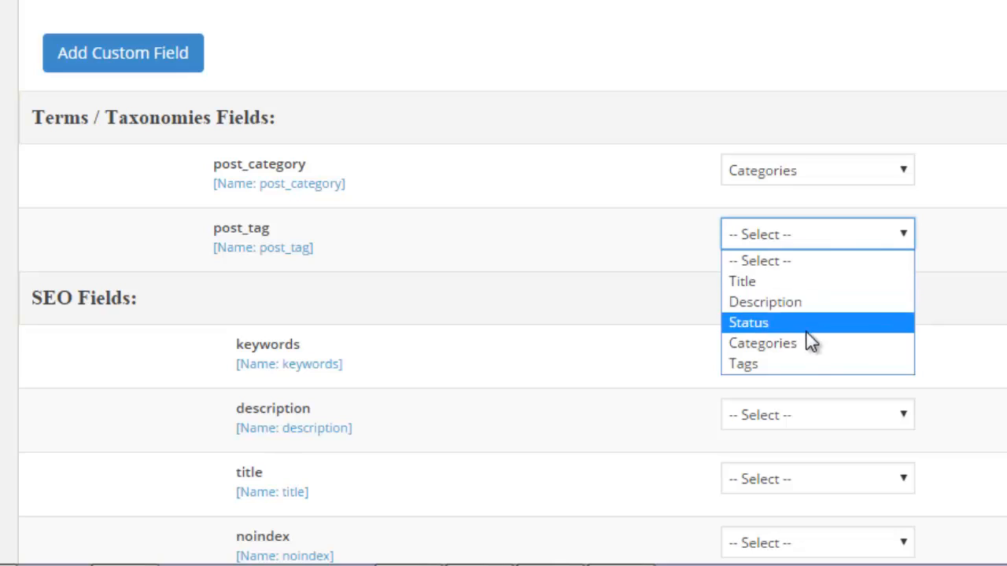
left_click(800, 362)
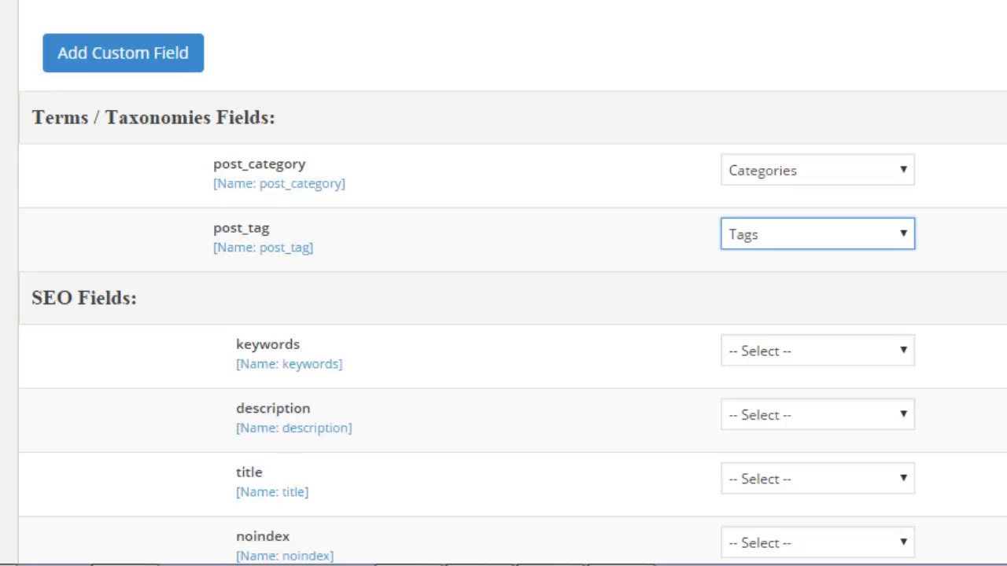
- Leave the SEO fields unmapped and continue to the Settings and Performance stage of the import
scroll(504, 315, "down", 3)
scroll(503, 283, "down", 2)
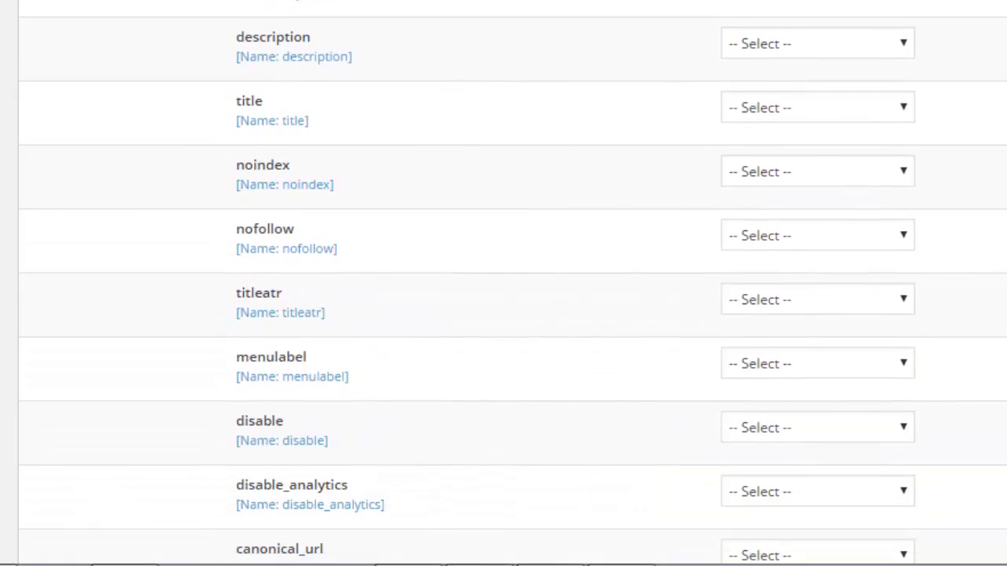
scroll(504, 283, "down", 1)
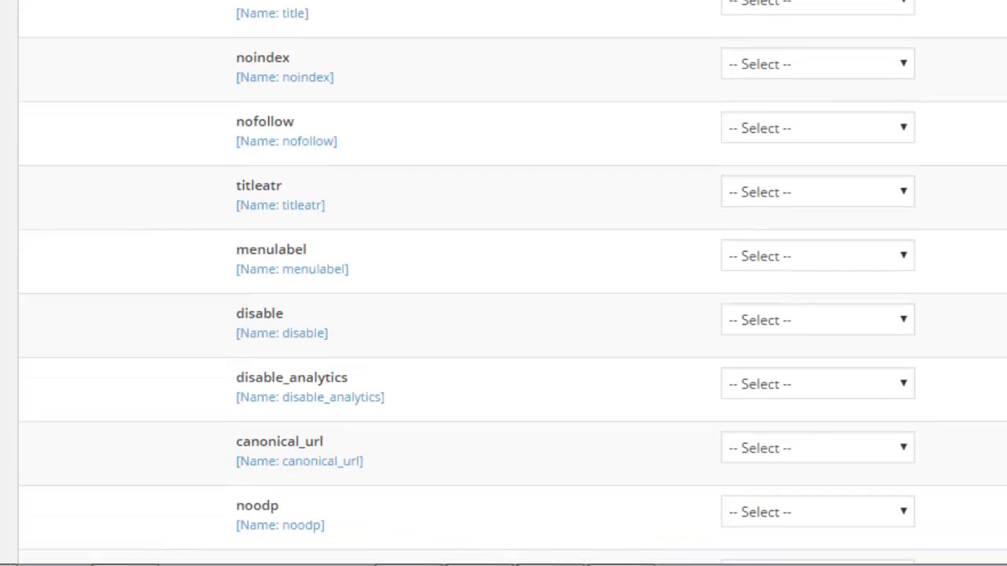
scroll(503, 284, "down", 4)
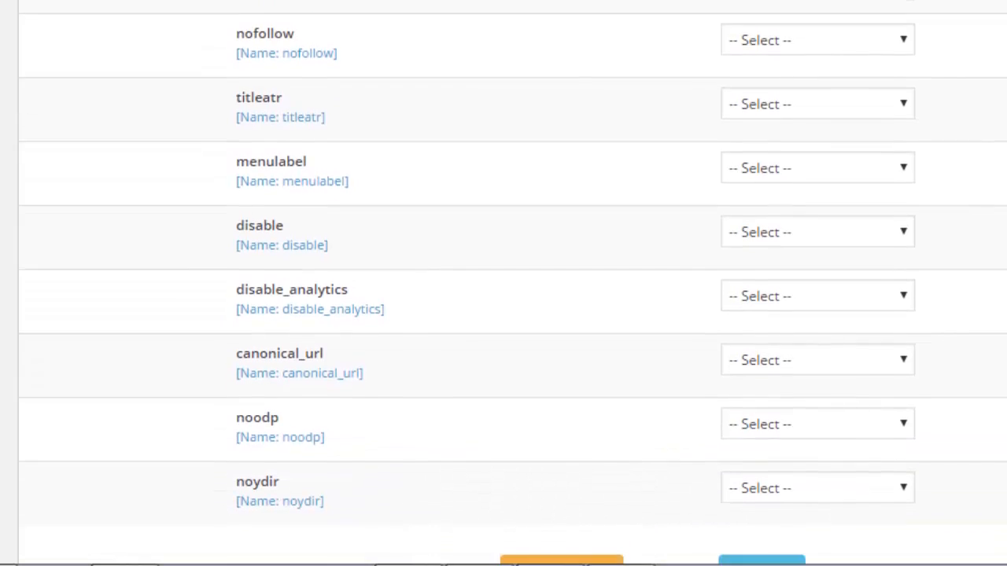
scroll(503, 283, "down", 1)
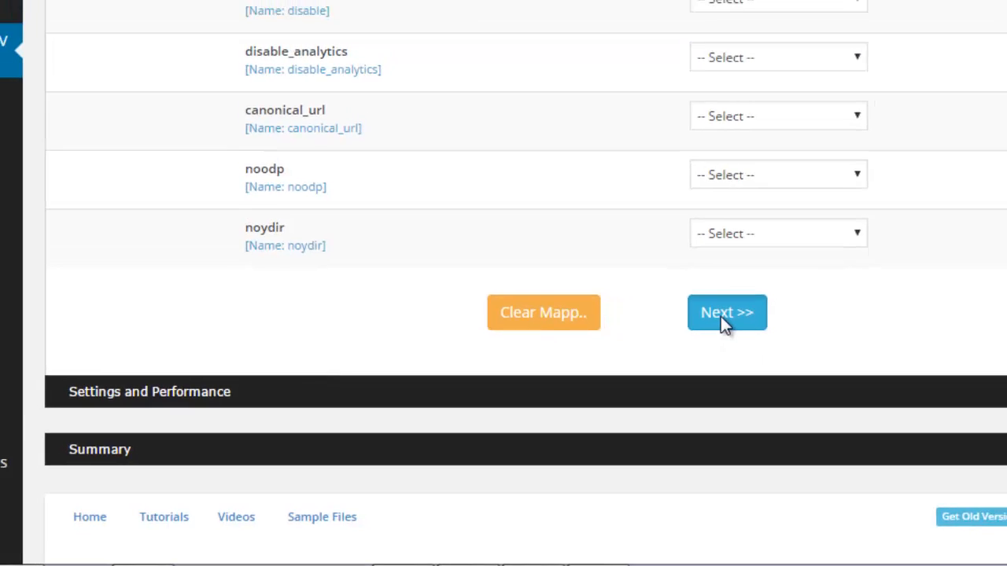
left_click(726, 311)
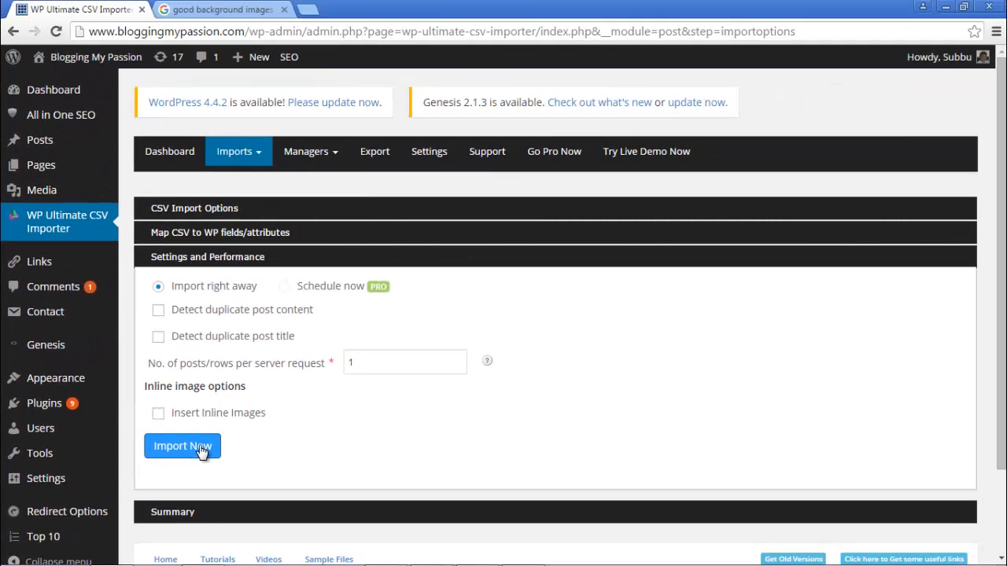
- Run the import right away with 1 post per server request and review the import summary
left_click(354, 360)
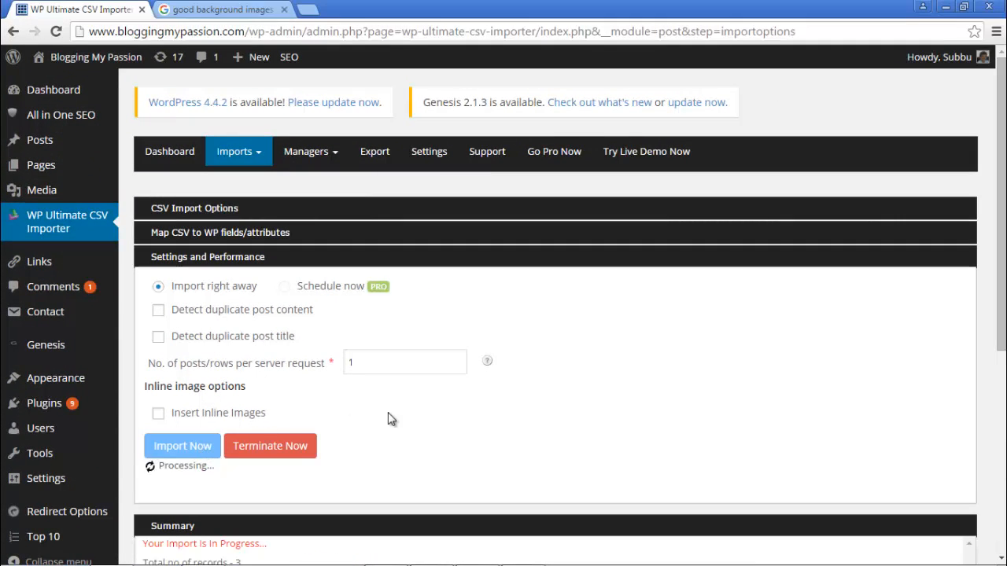
scroll(707, 370, "down", 2)
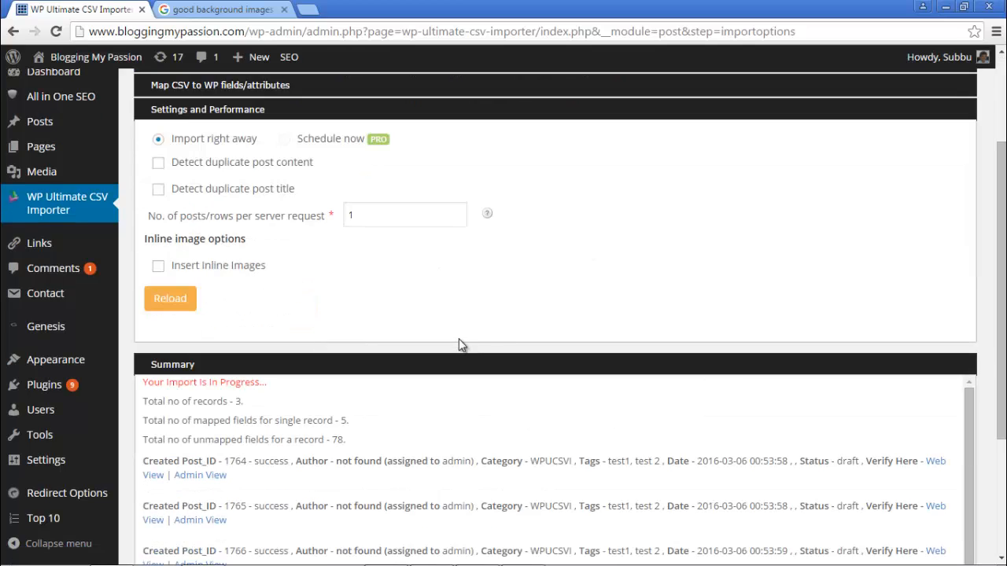
scroll(265, 289, "down", 1)
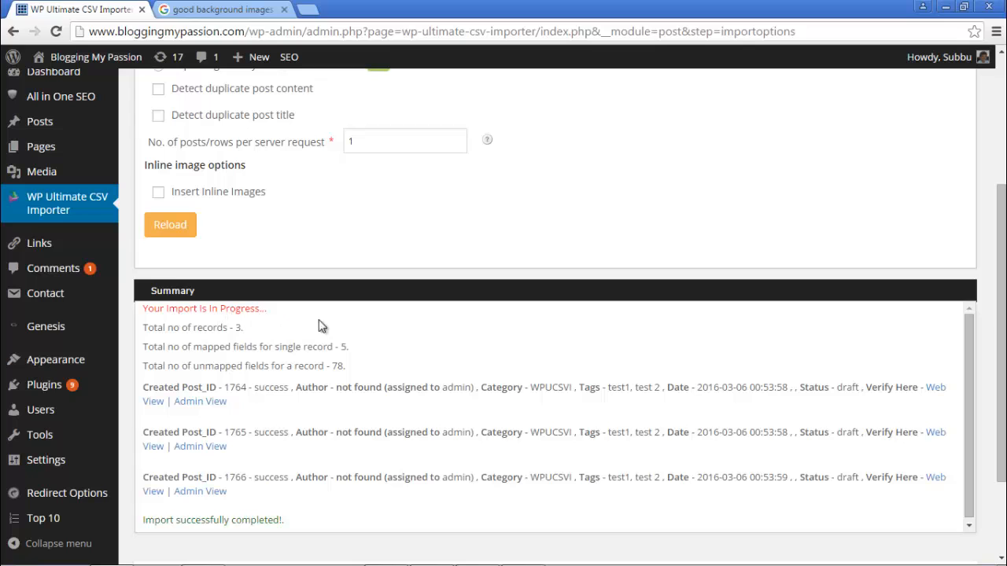
scroll(332, 321, "down", 1)
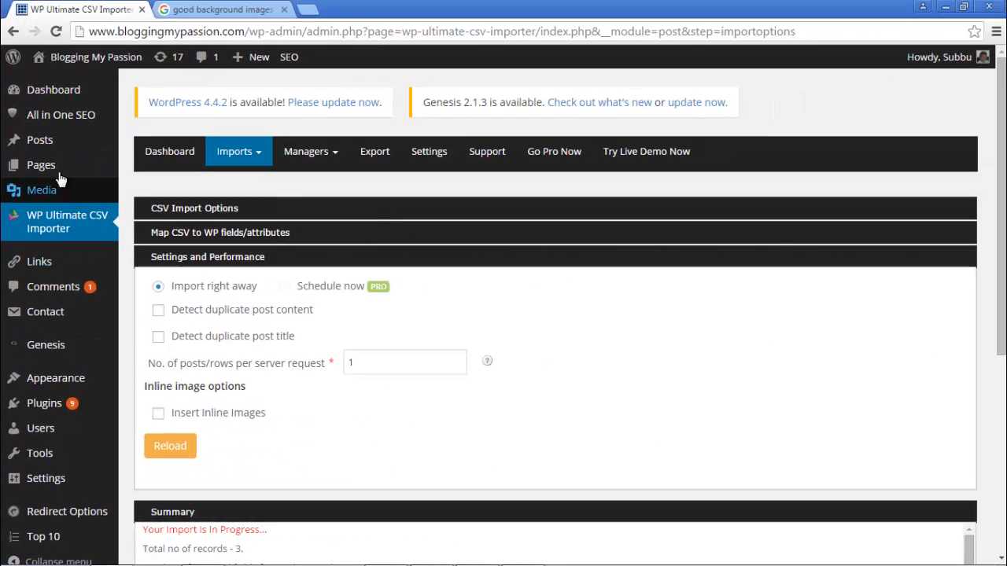
- Open the post categories list and go to its second page to check the WPUCSVI category
mouse_move(82, 147)
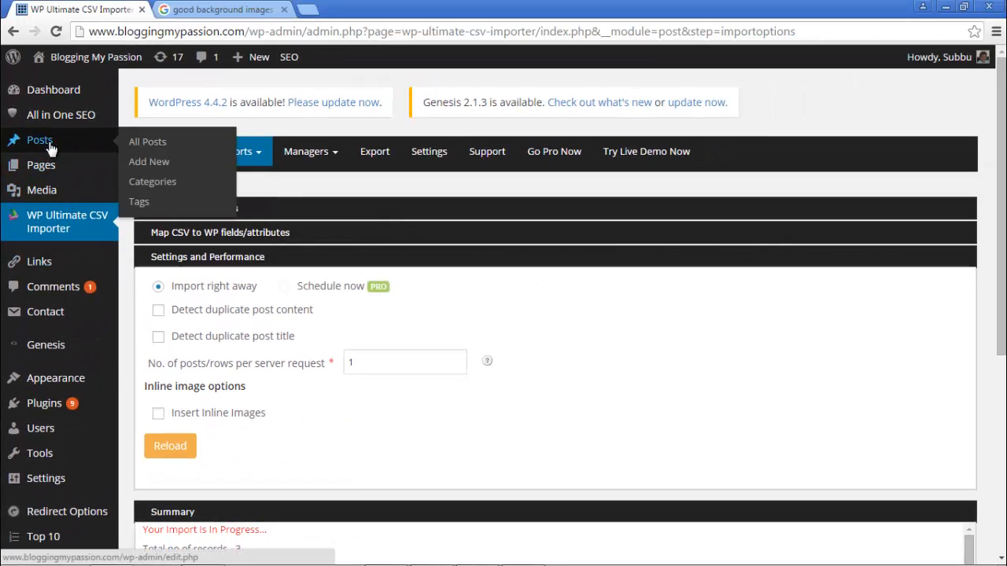
left_click(154, 189)
scroll(545, 260, "down", 1)
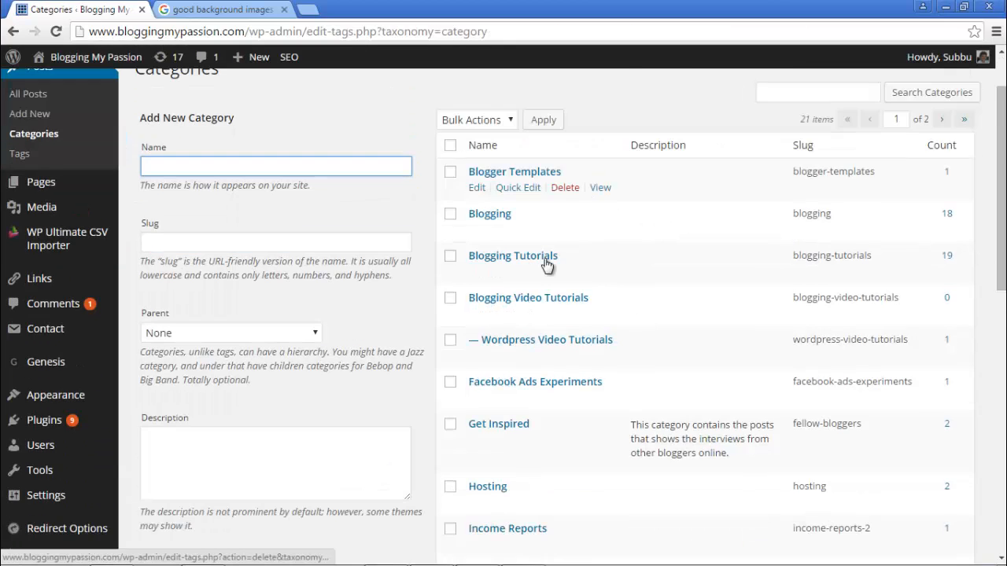
scroll(545, 259, "down", 2)
scroll(546, 265, "down", 6)
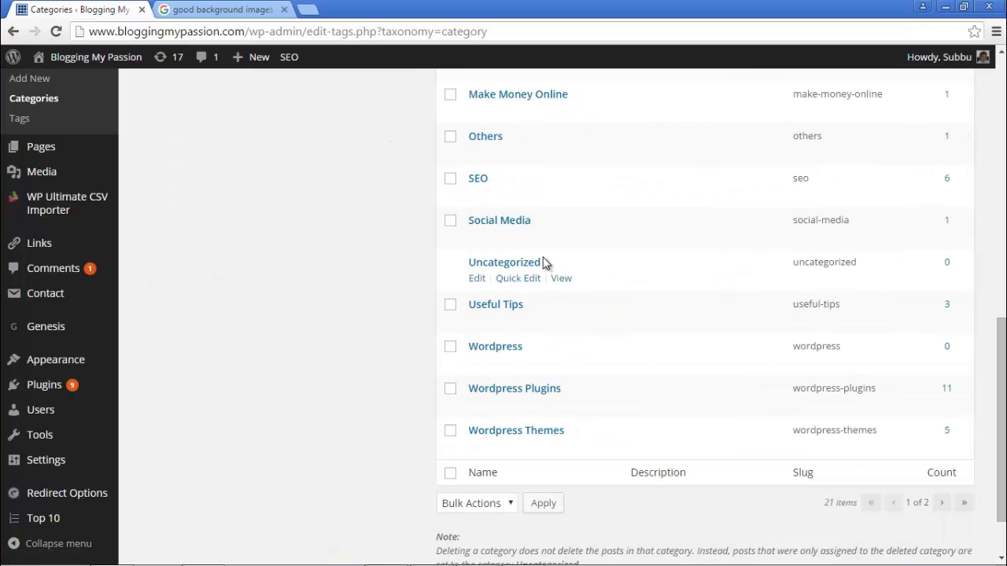
left_click(944, 508)
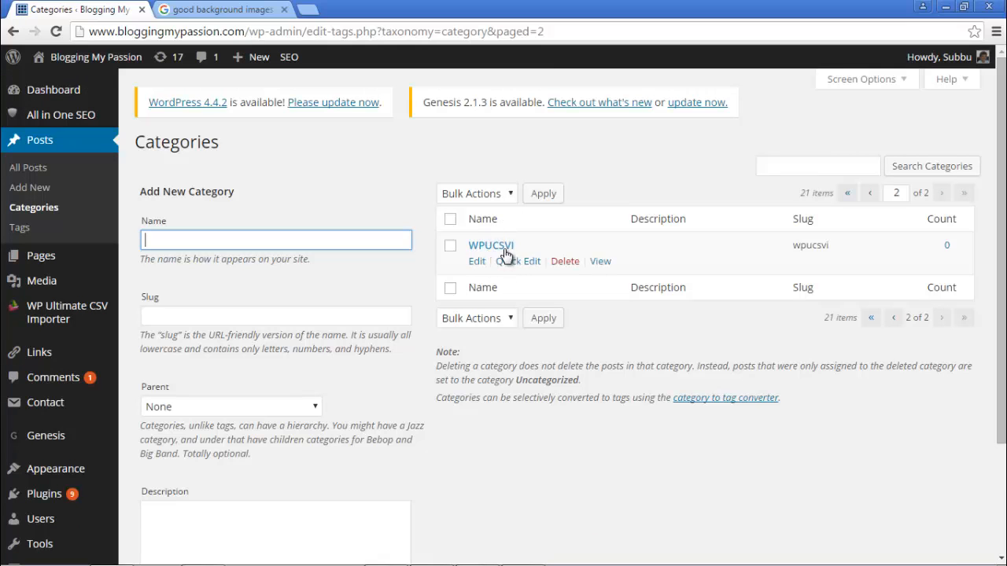
- Open the list of all posts and review the titles, categories and tags of the imported test posts
left_click(32, 176)
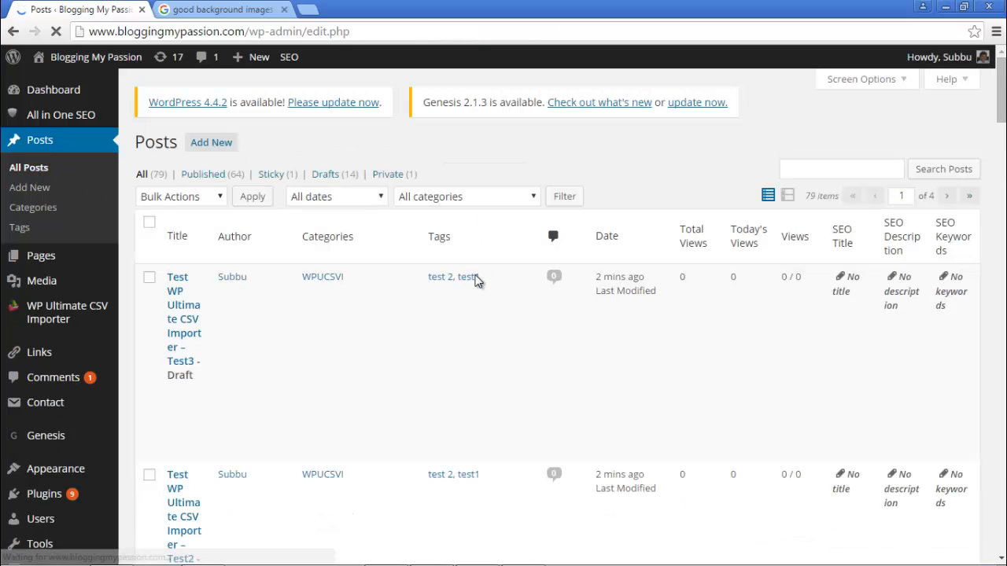
scroll(454, 299, "down", 1)
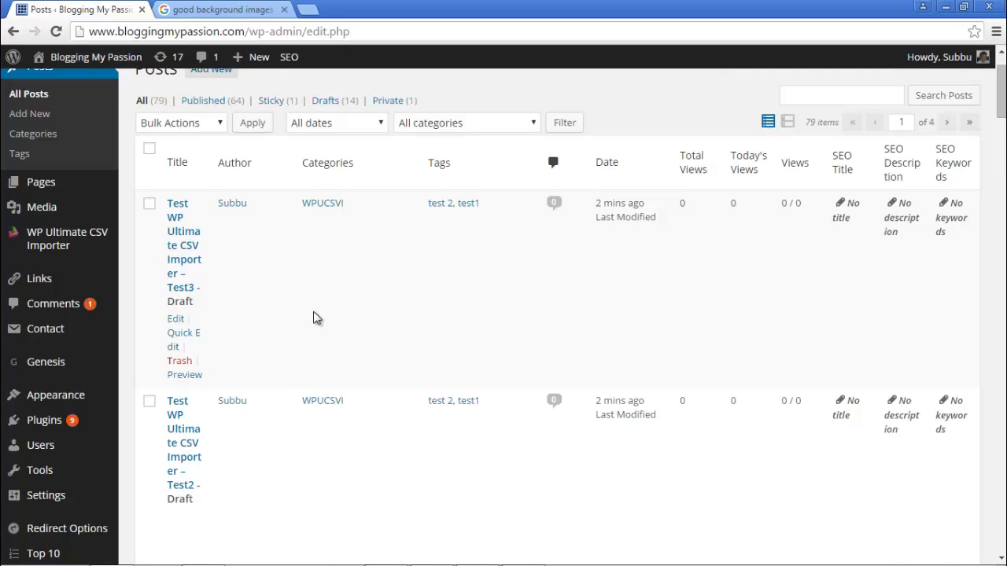
scroll(313, 322, "down", 1)
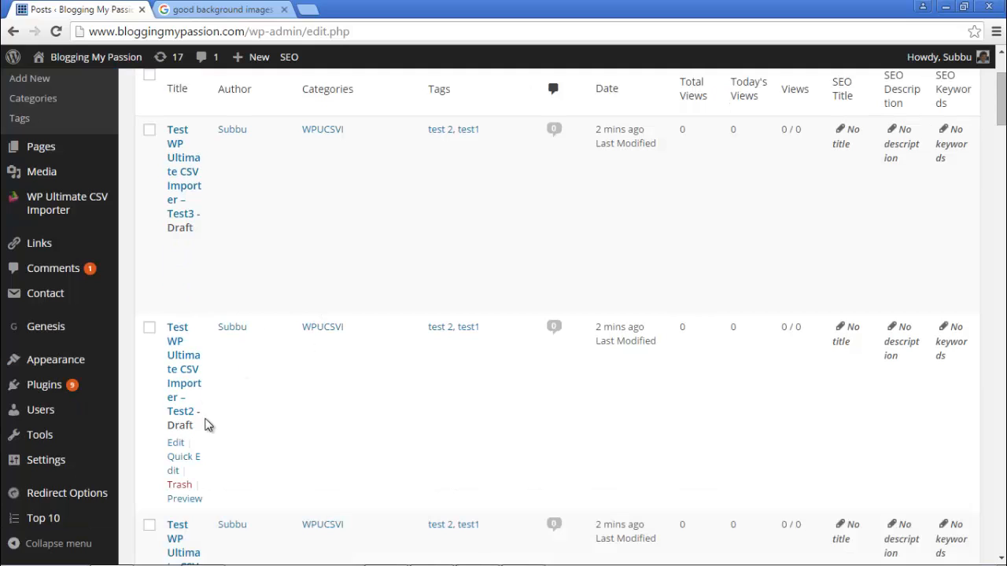
scroll(364, 377, "down", 1)
scroll(307, 407, "down", 1)
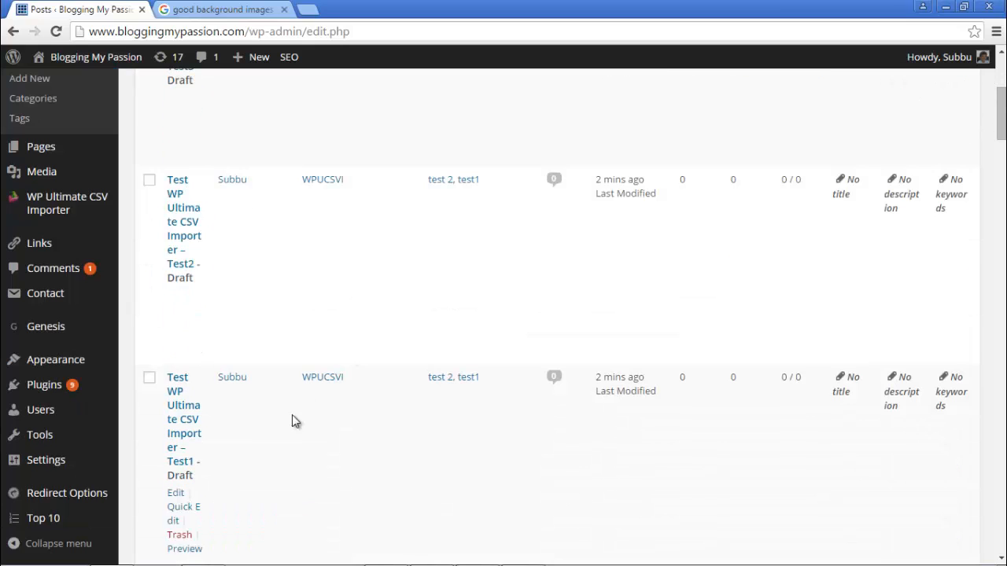
scroll(317, 346, "up", 2)
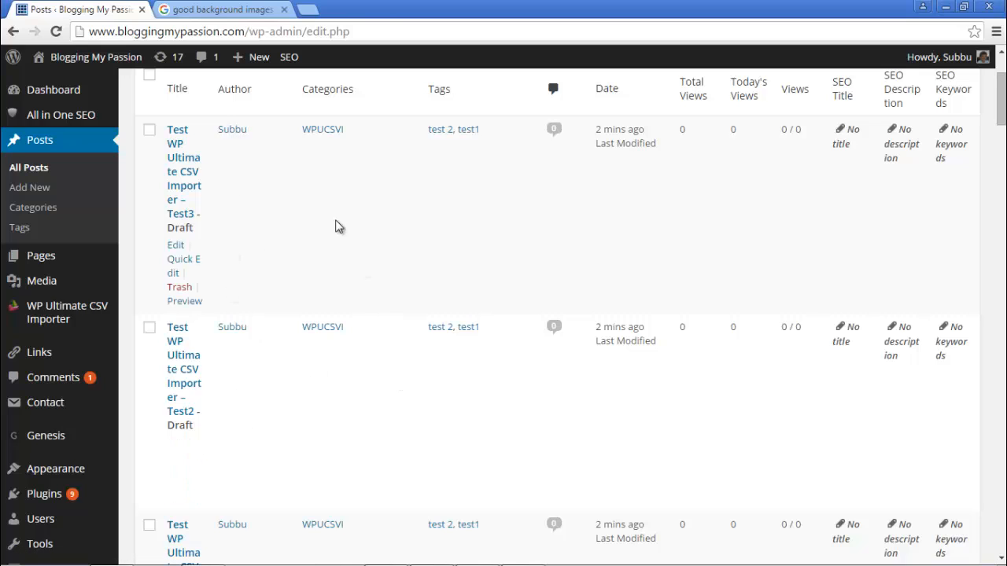
- Open the Test3 post's editor in a new browser tab and check its content, status, categories and tags
right_click(175, 150)
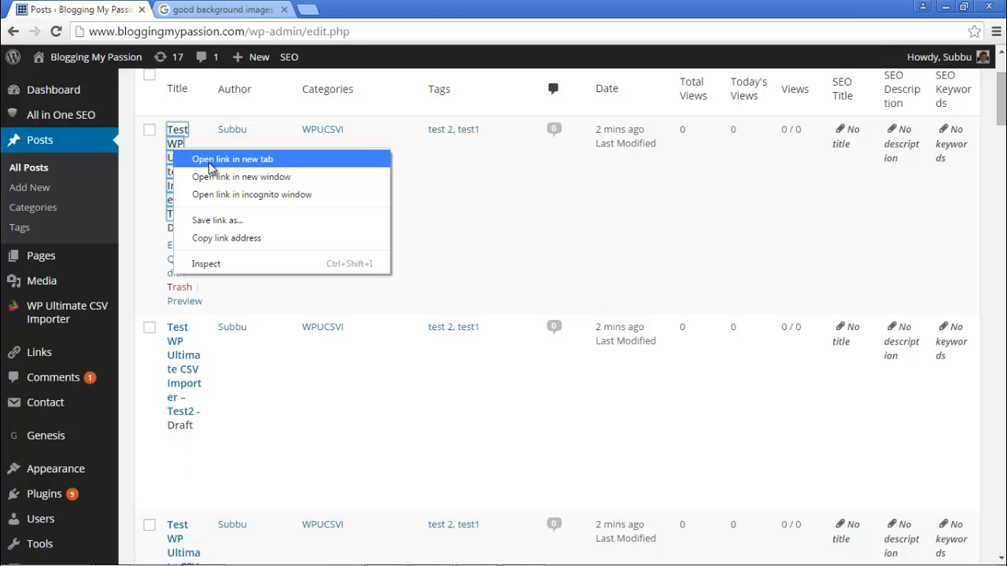
left_click(209, 161)
left_click(216, 7)
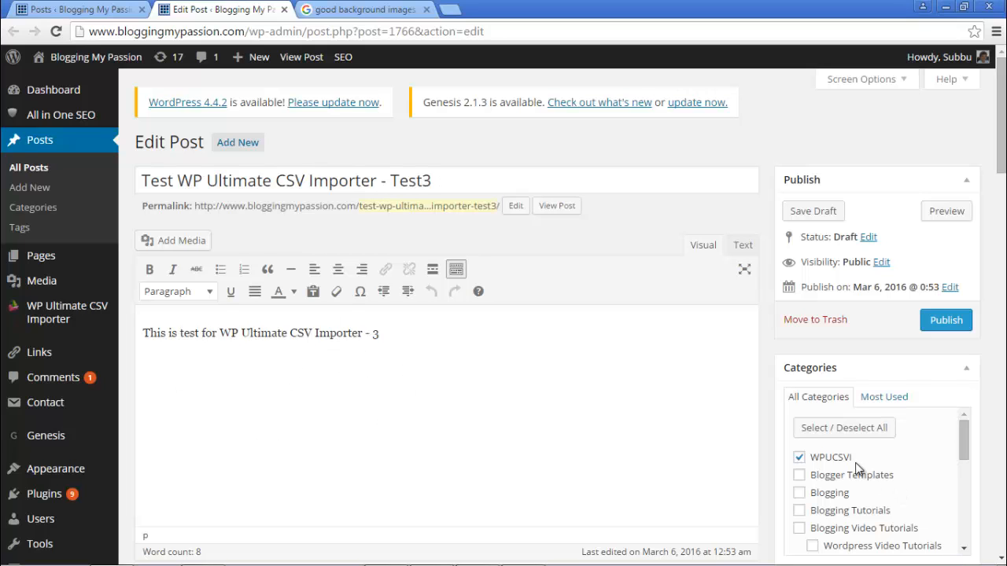
scroll(795, 390, "down", 3)
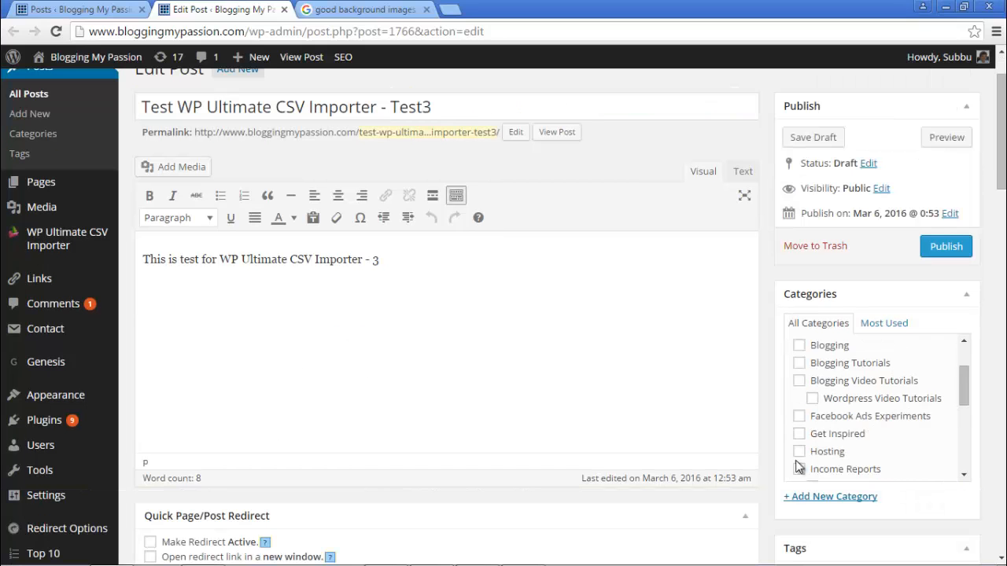
scroll(809, 312, "up", 3)
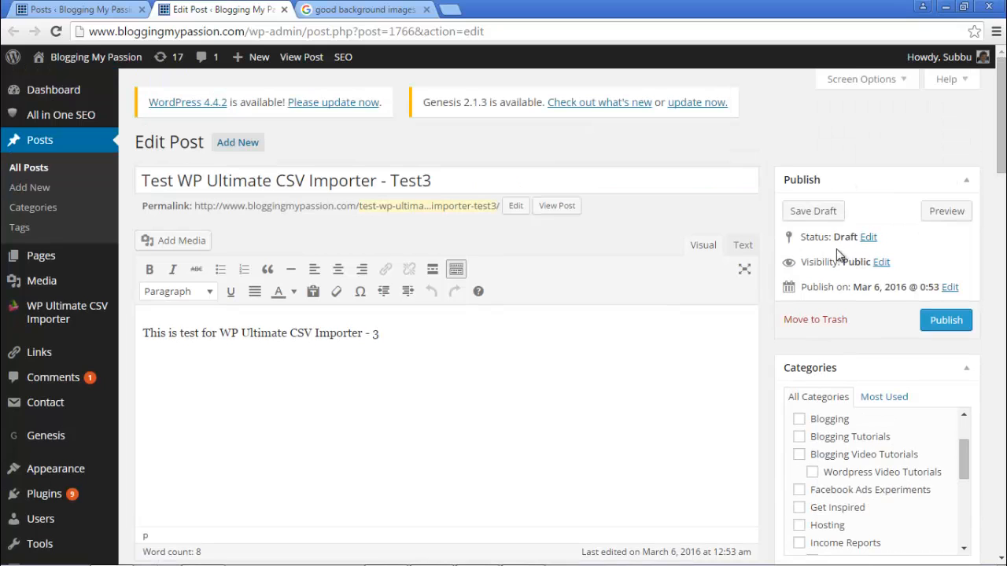
scroll(776, 335, "down", 2)
scroll(775, 343, "down", 1)
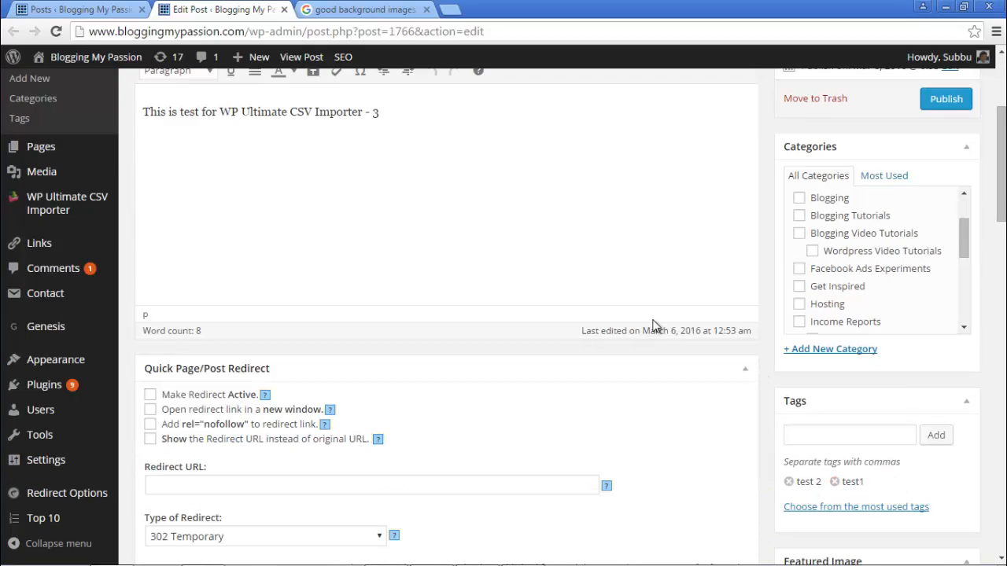
scroll(126, 363, "up", 2)
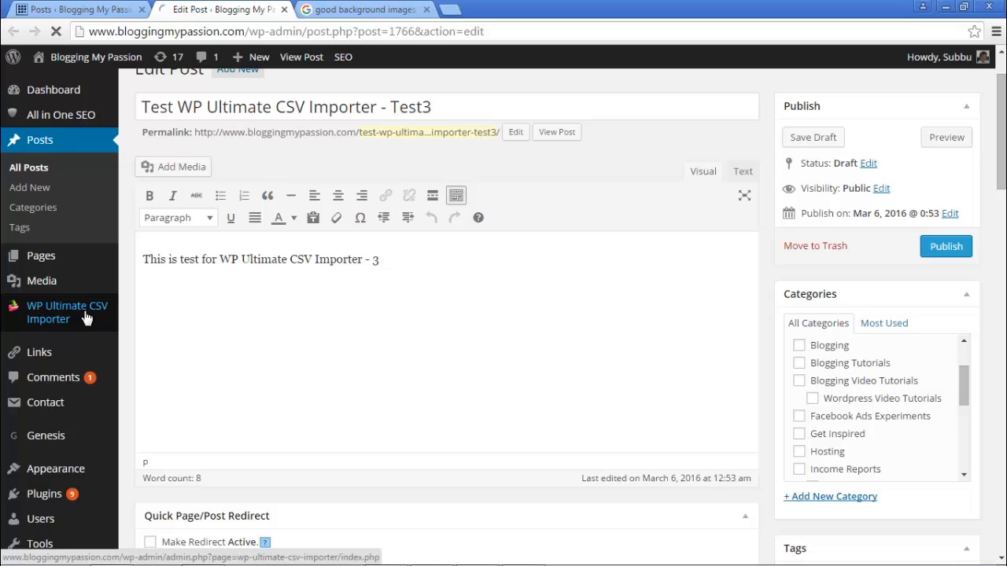
- Return to WP Ultimate CSV Importer and open its import page for posts
left_click(88, 318)
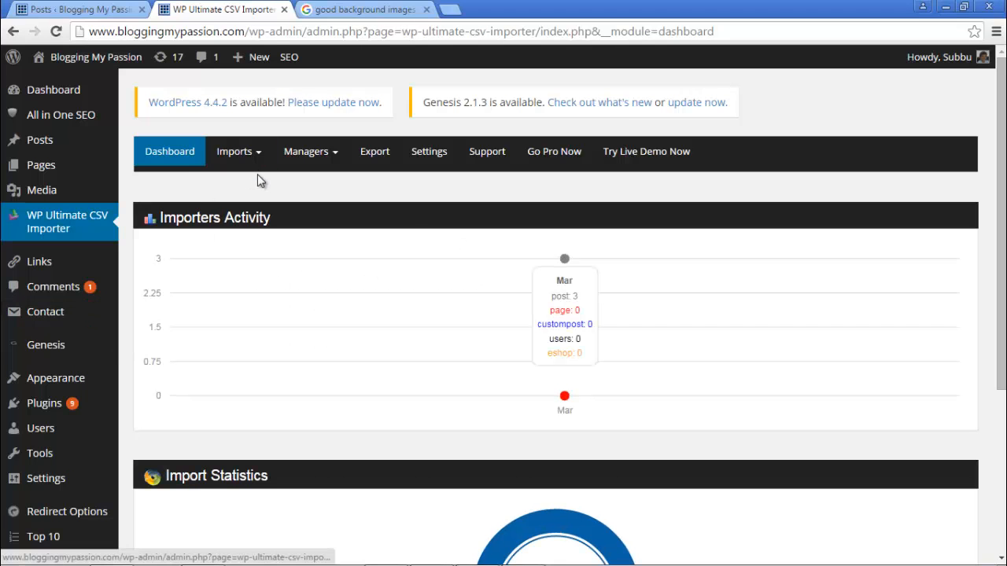
left_click(243, 157)
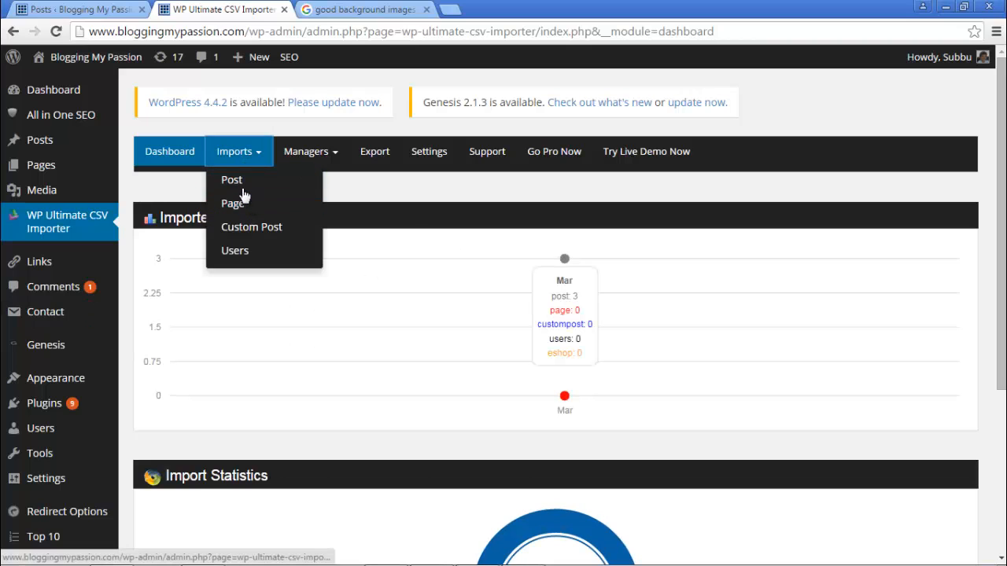
left_click(231, 179)
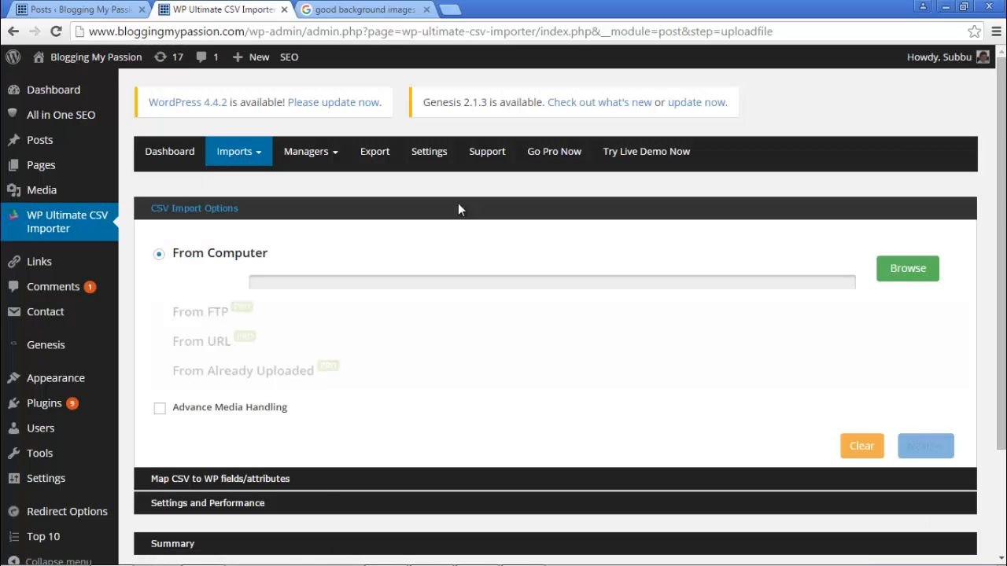